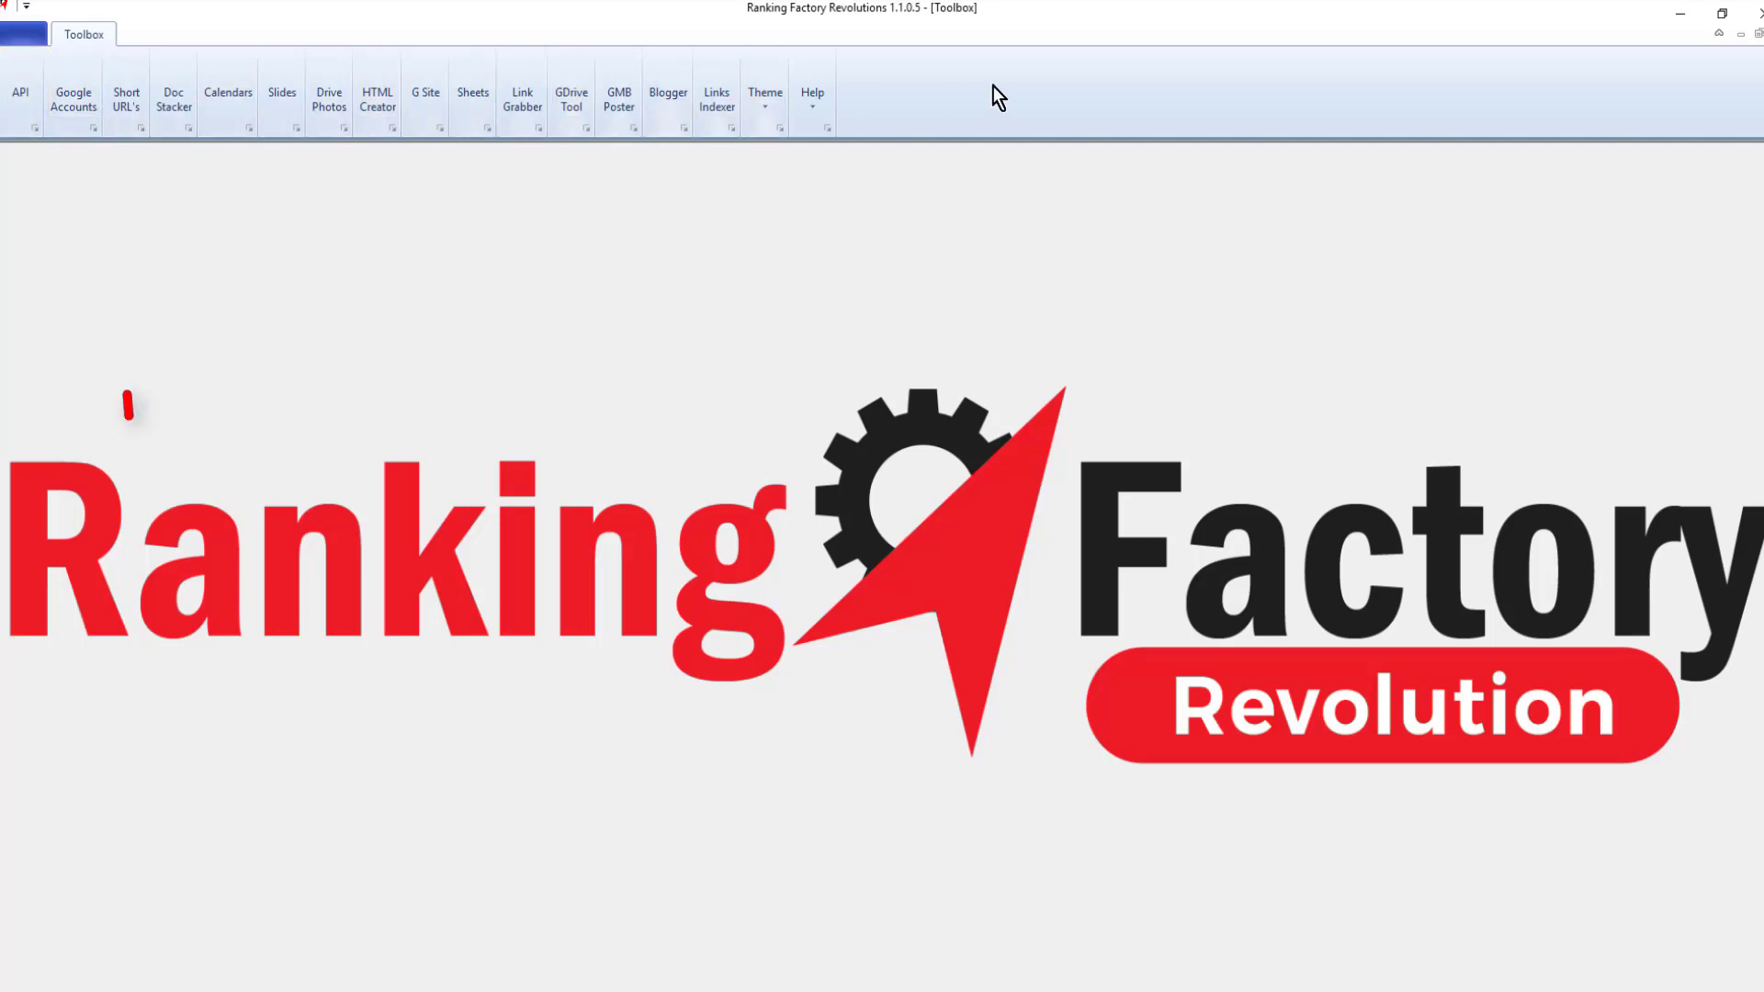
Step: Open the short URL tool's API settings, try Firebase short URLs, and select M566.Info short URLs as the service
{"action": "left_click", "coordinate": [124, 103]}
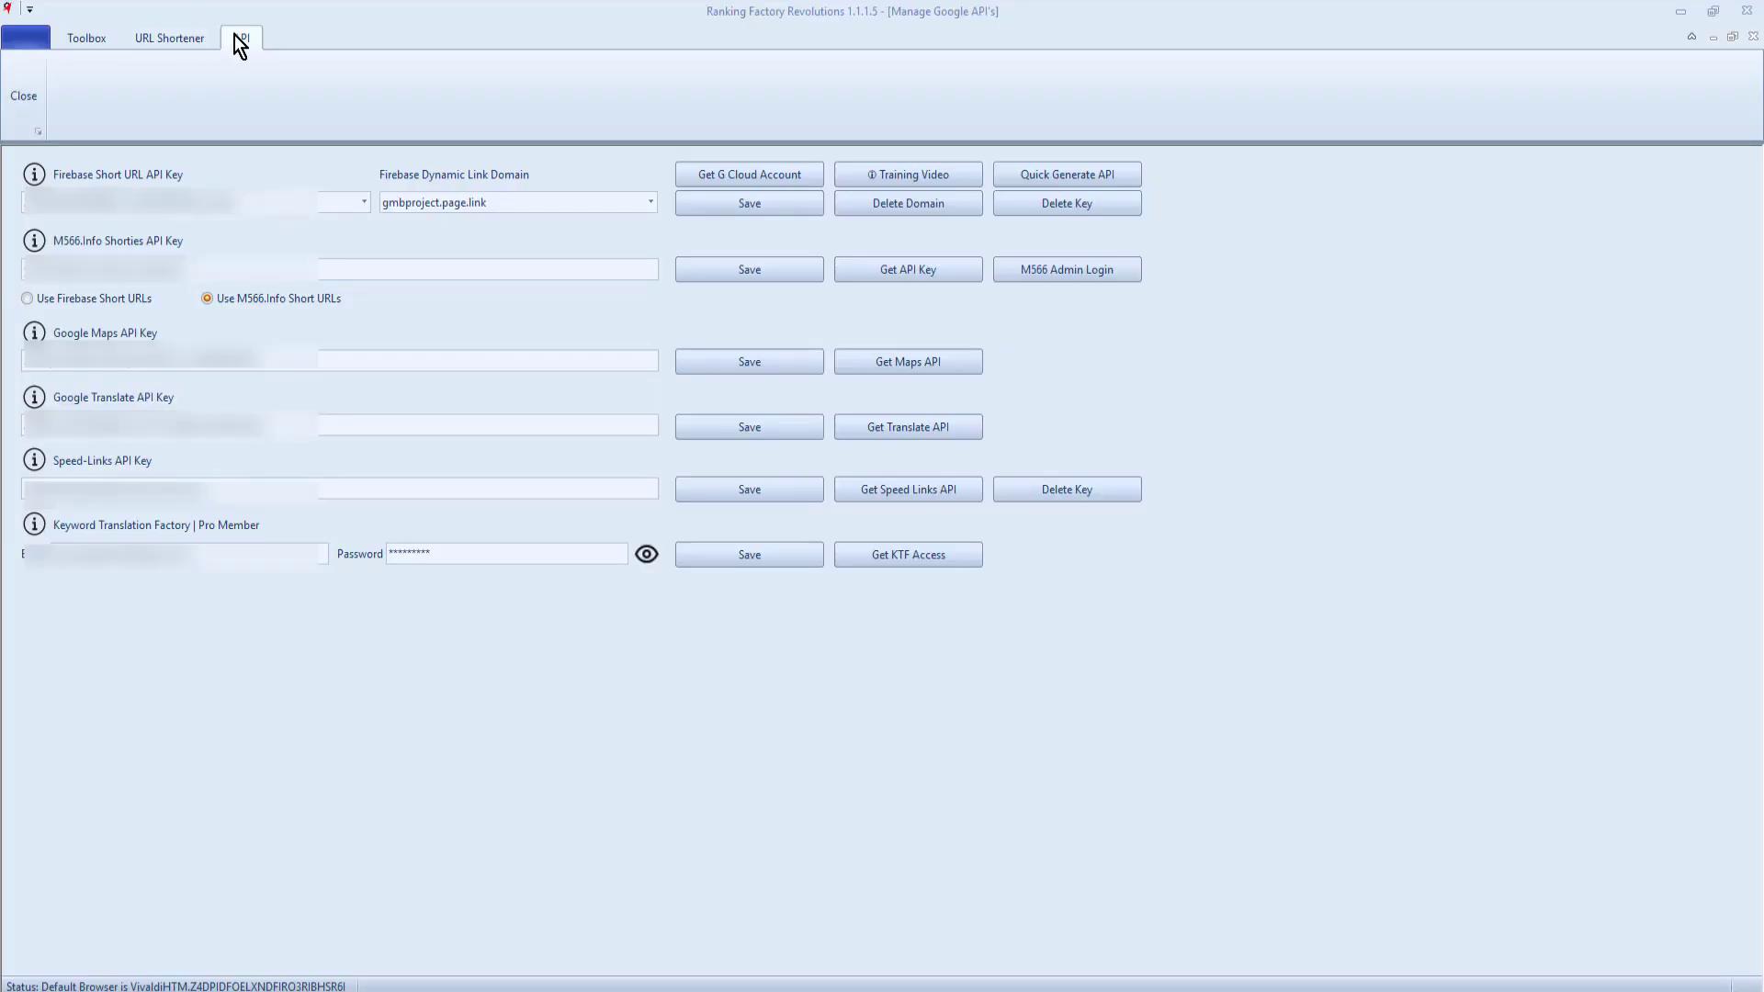
{"action": "left_click", "coordinate": [27, 298]}
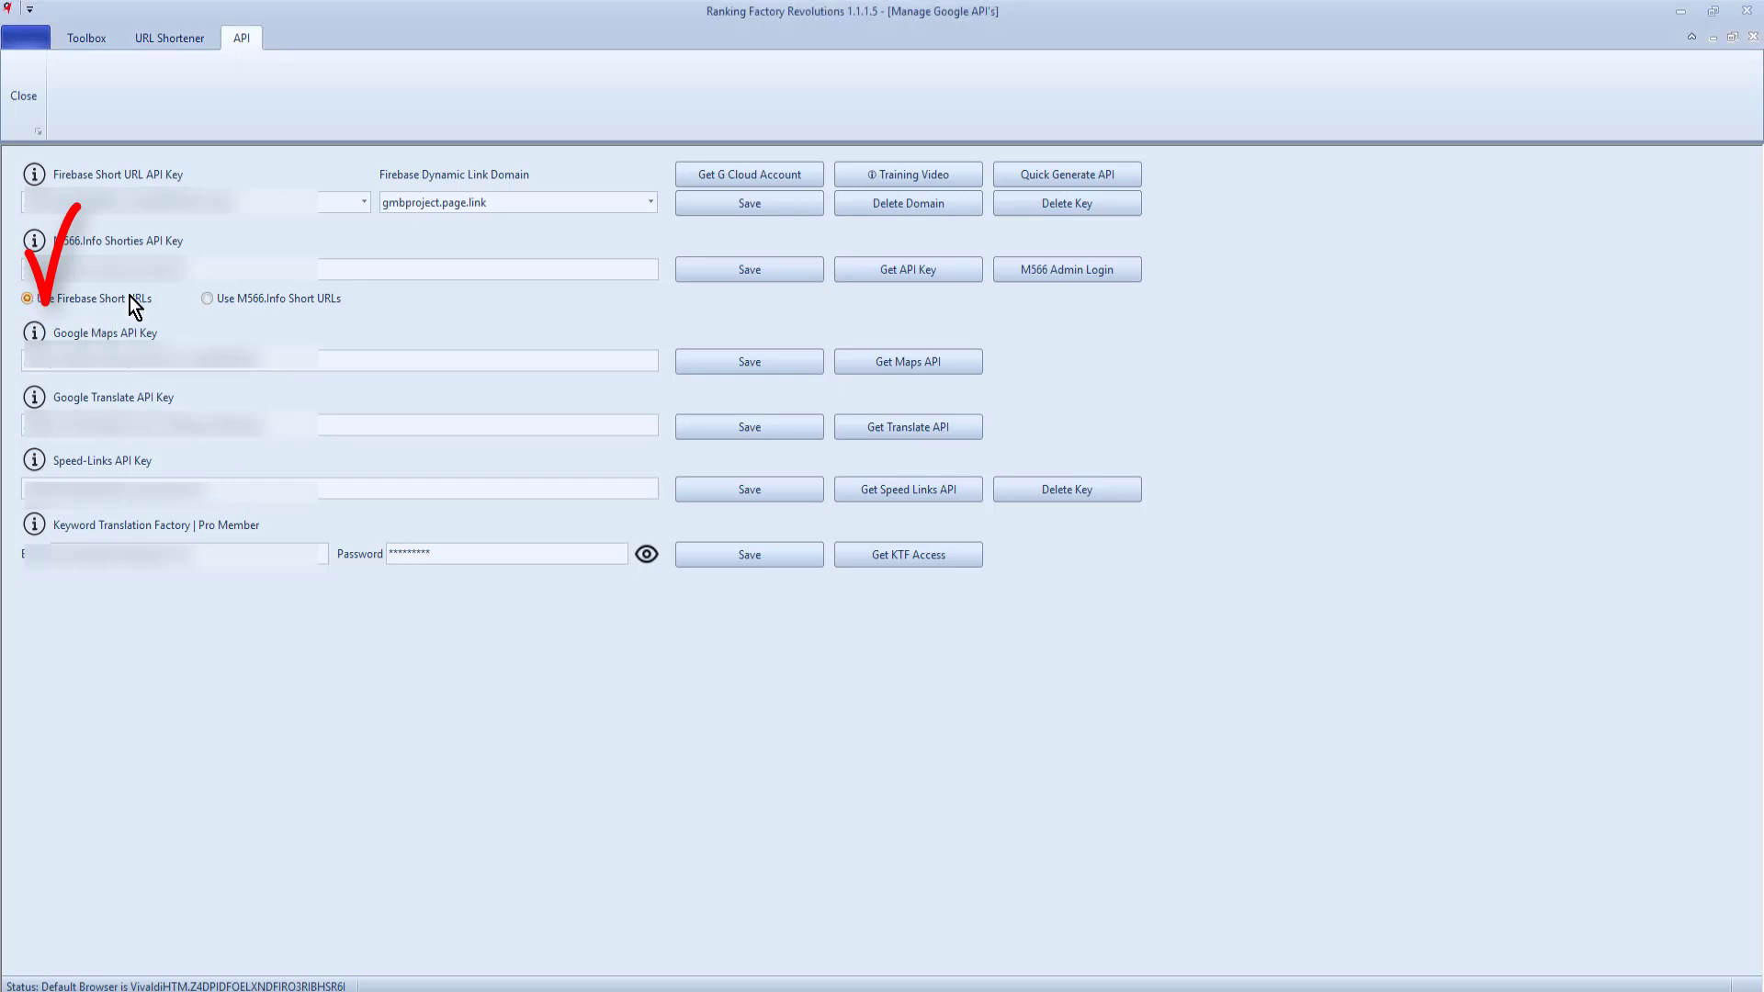
{"action": "left_click", "coordinate": [206, 298]}
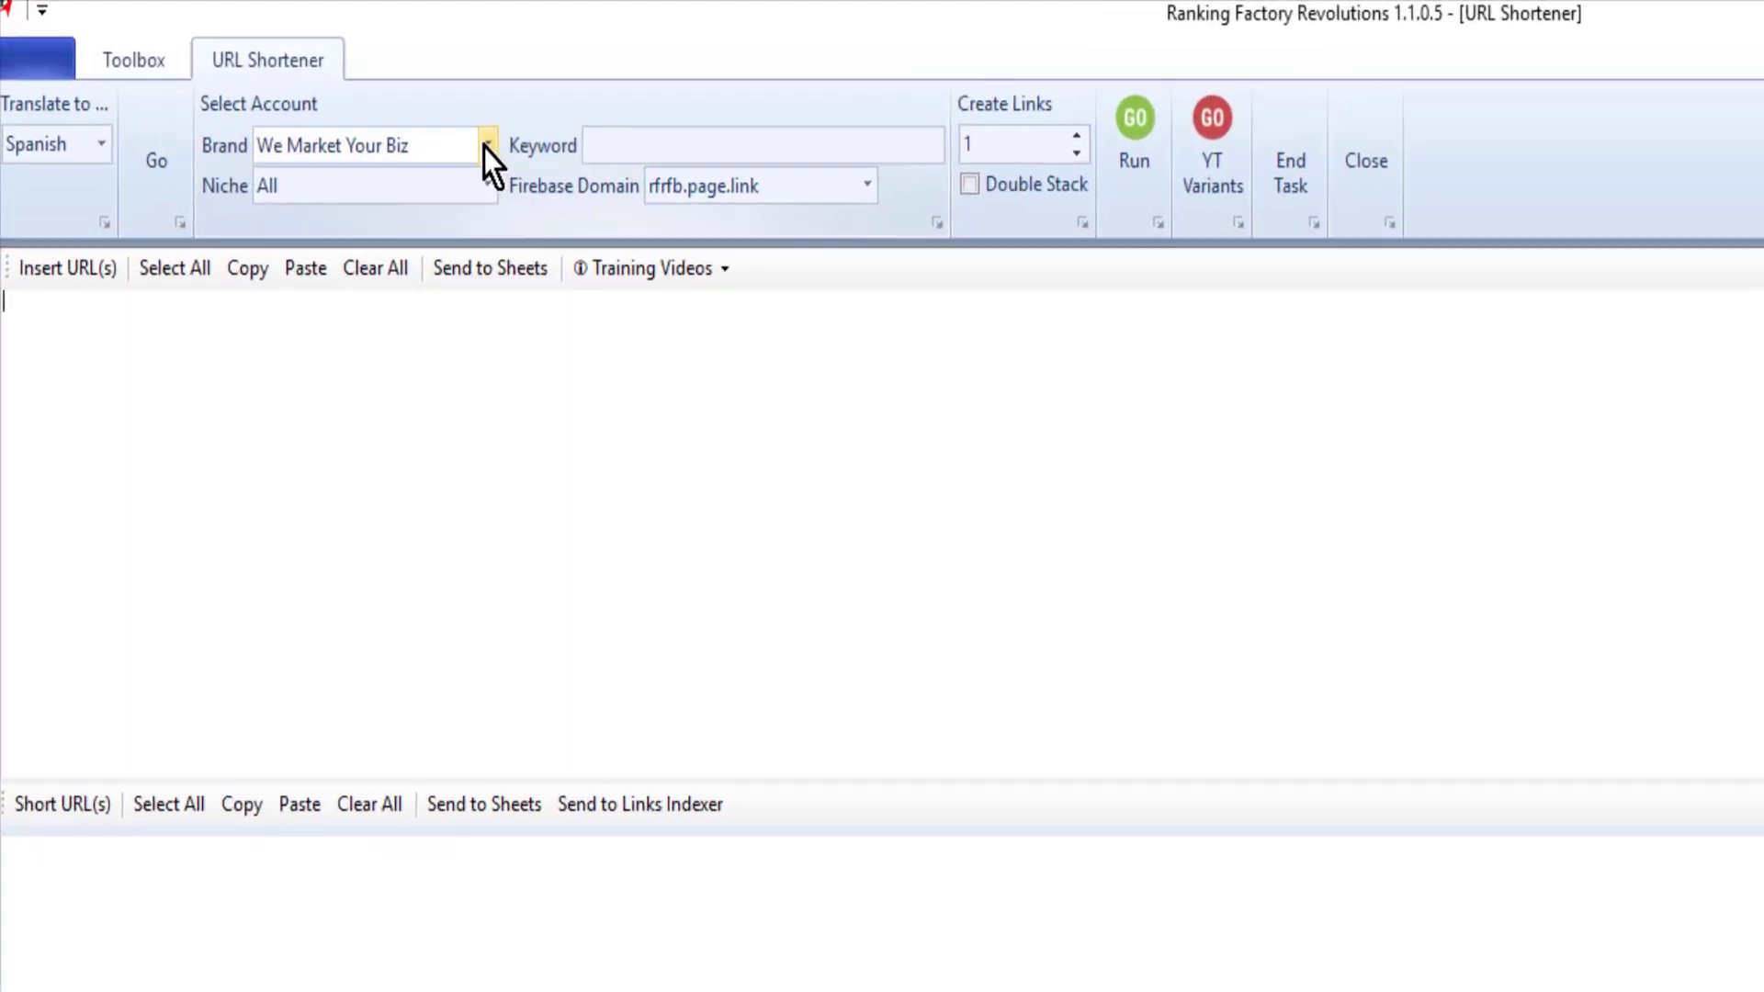
Step: Choose the brand account for the shortened links and enter "google docs" as the keyword
{"action": "left_click", "coordinate": [487, 147]}
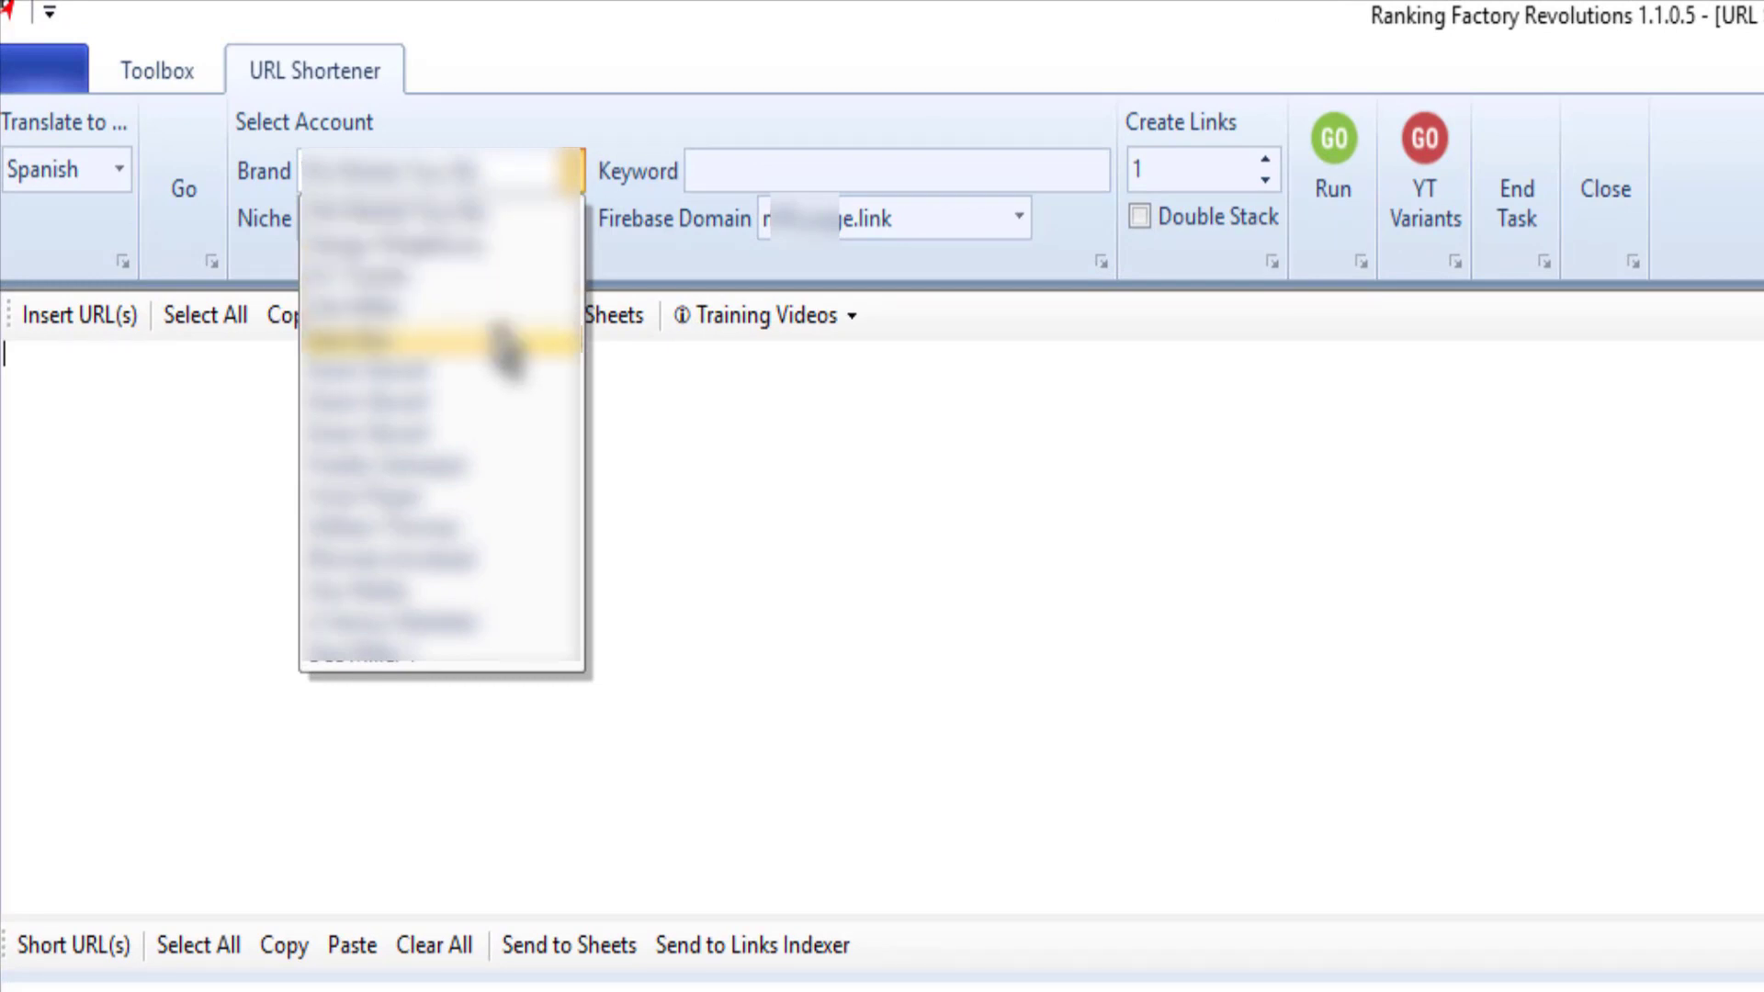
{"action": "left_click", "coordinate": [430, 277]}
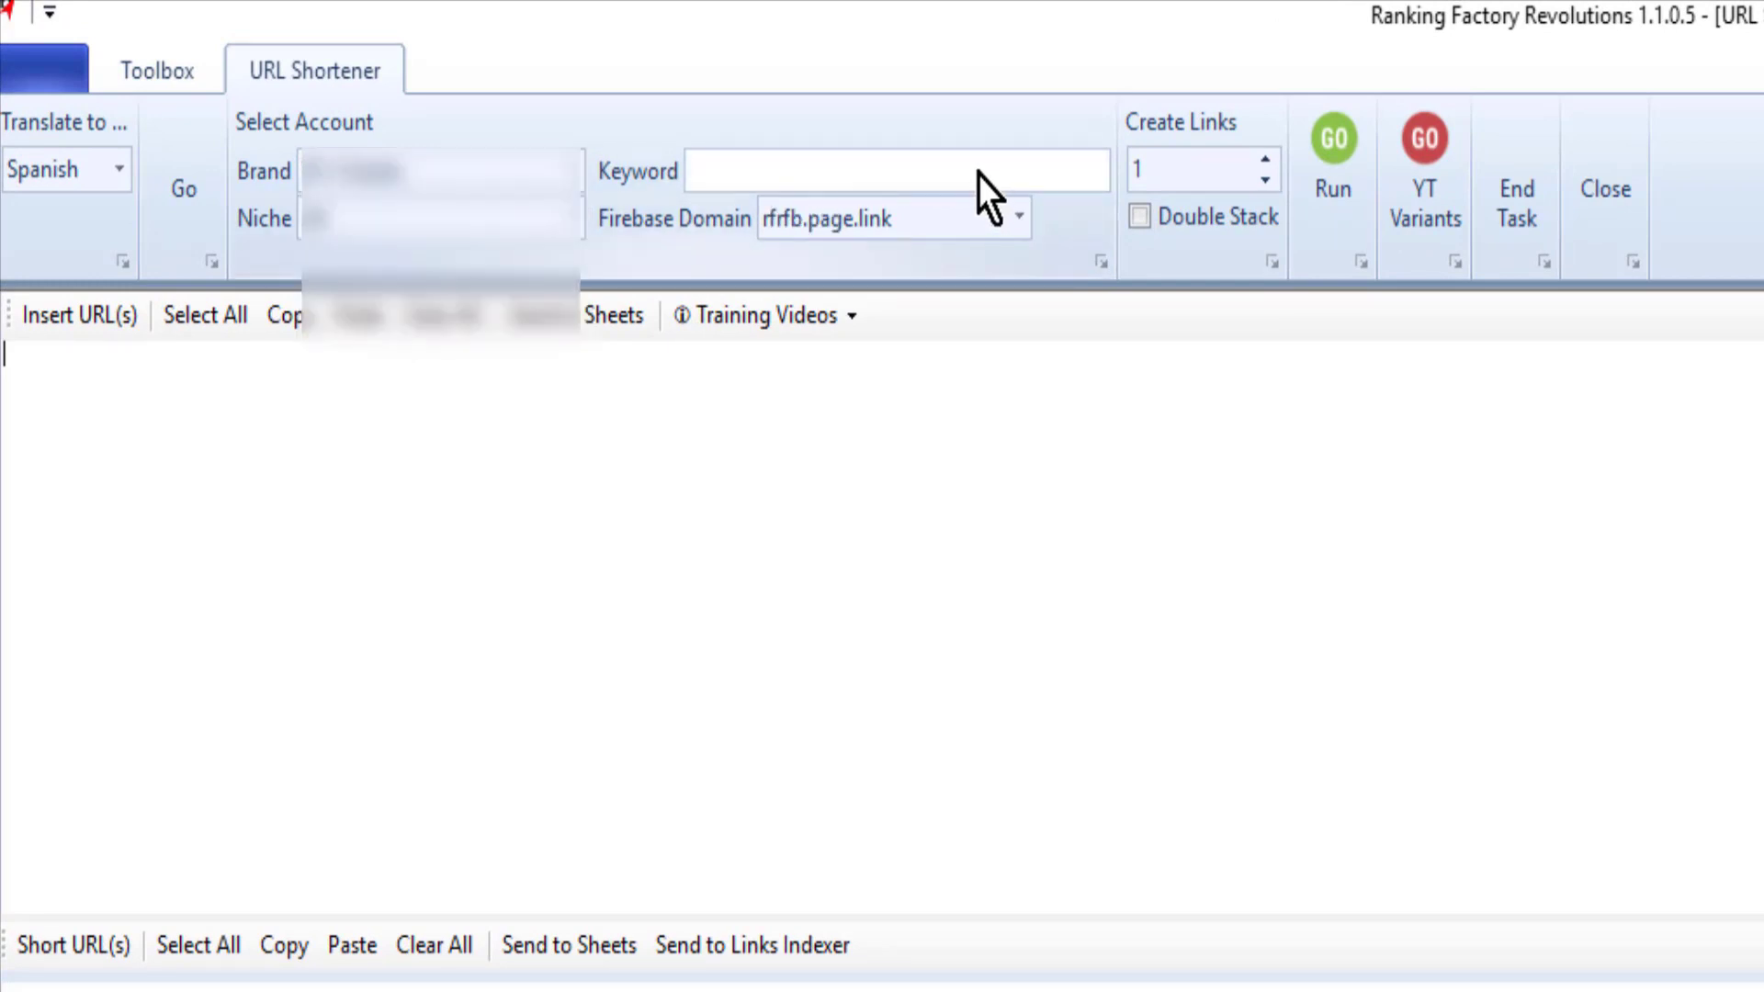
{"action": "left_click", "coordinate": [964, 163]}
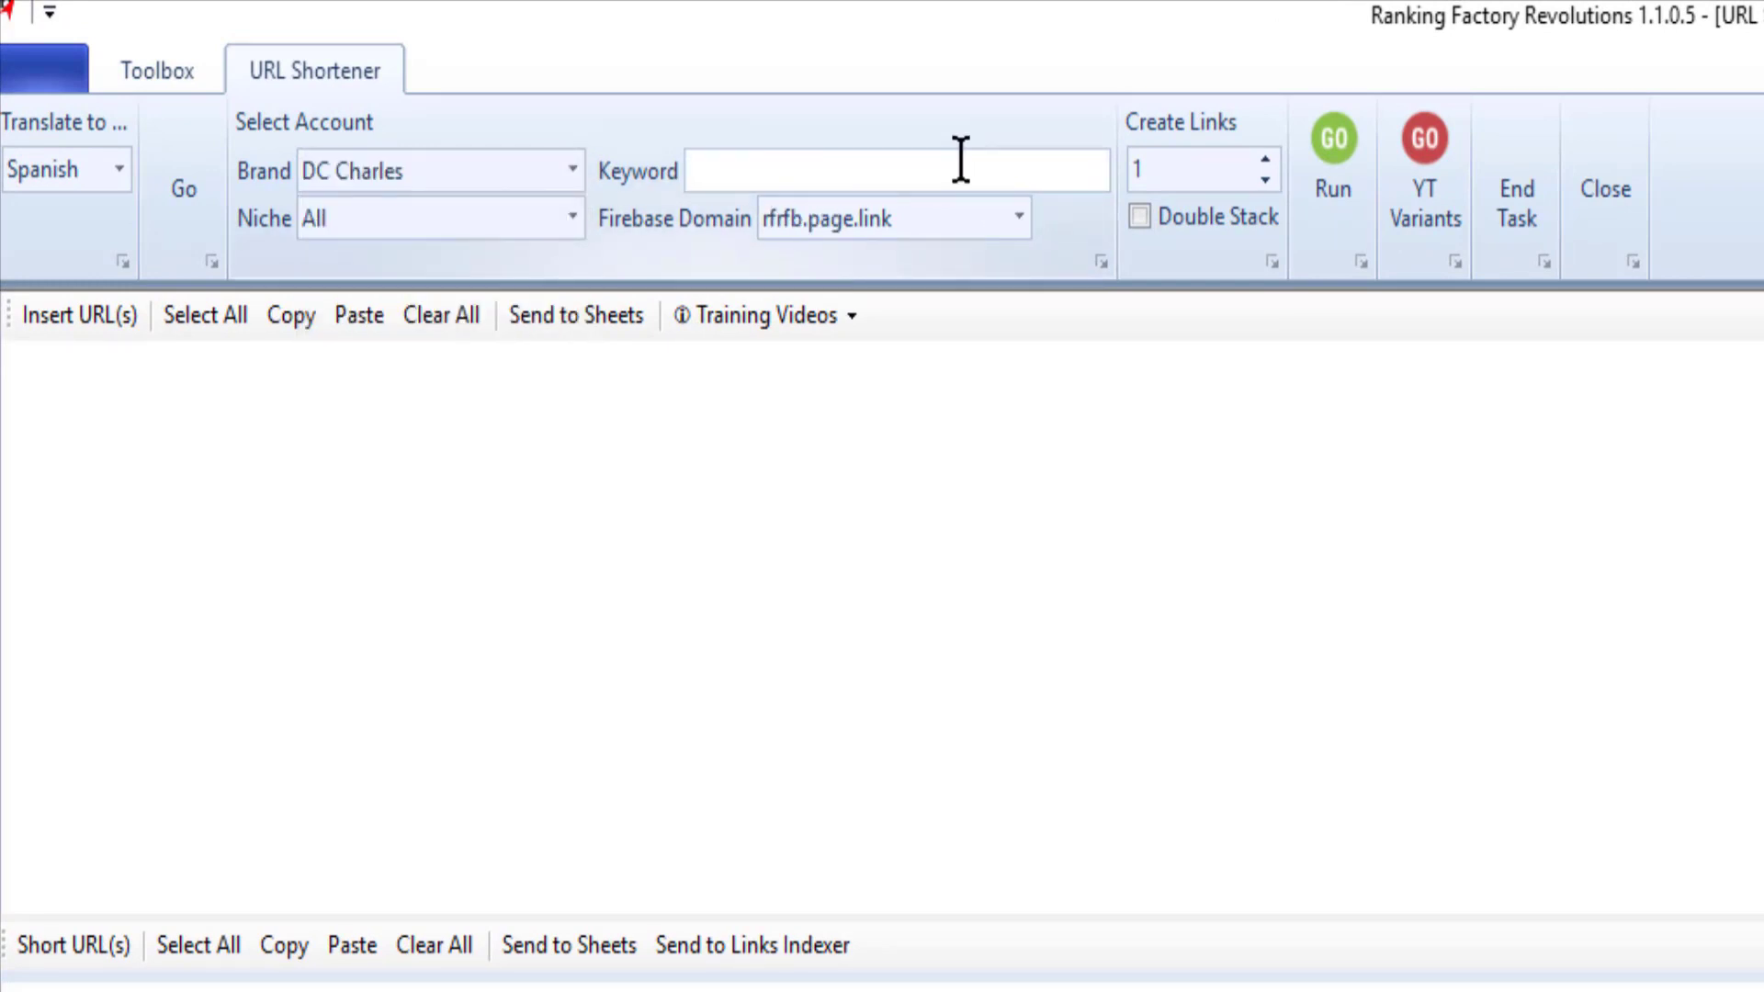
{"action": "type", "text": "google docs"}
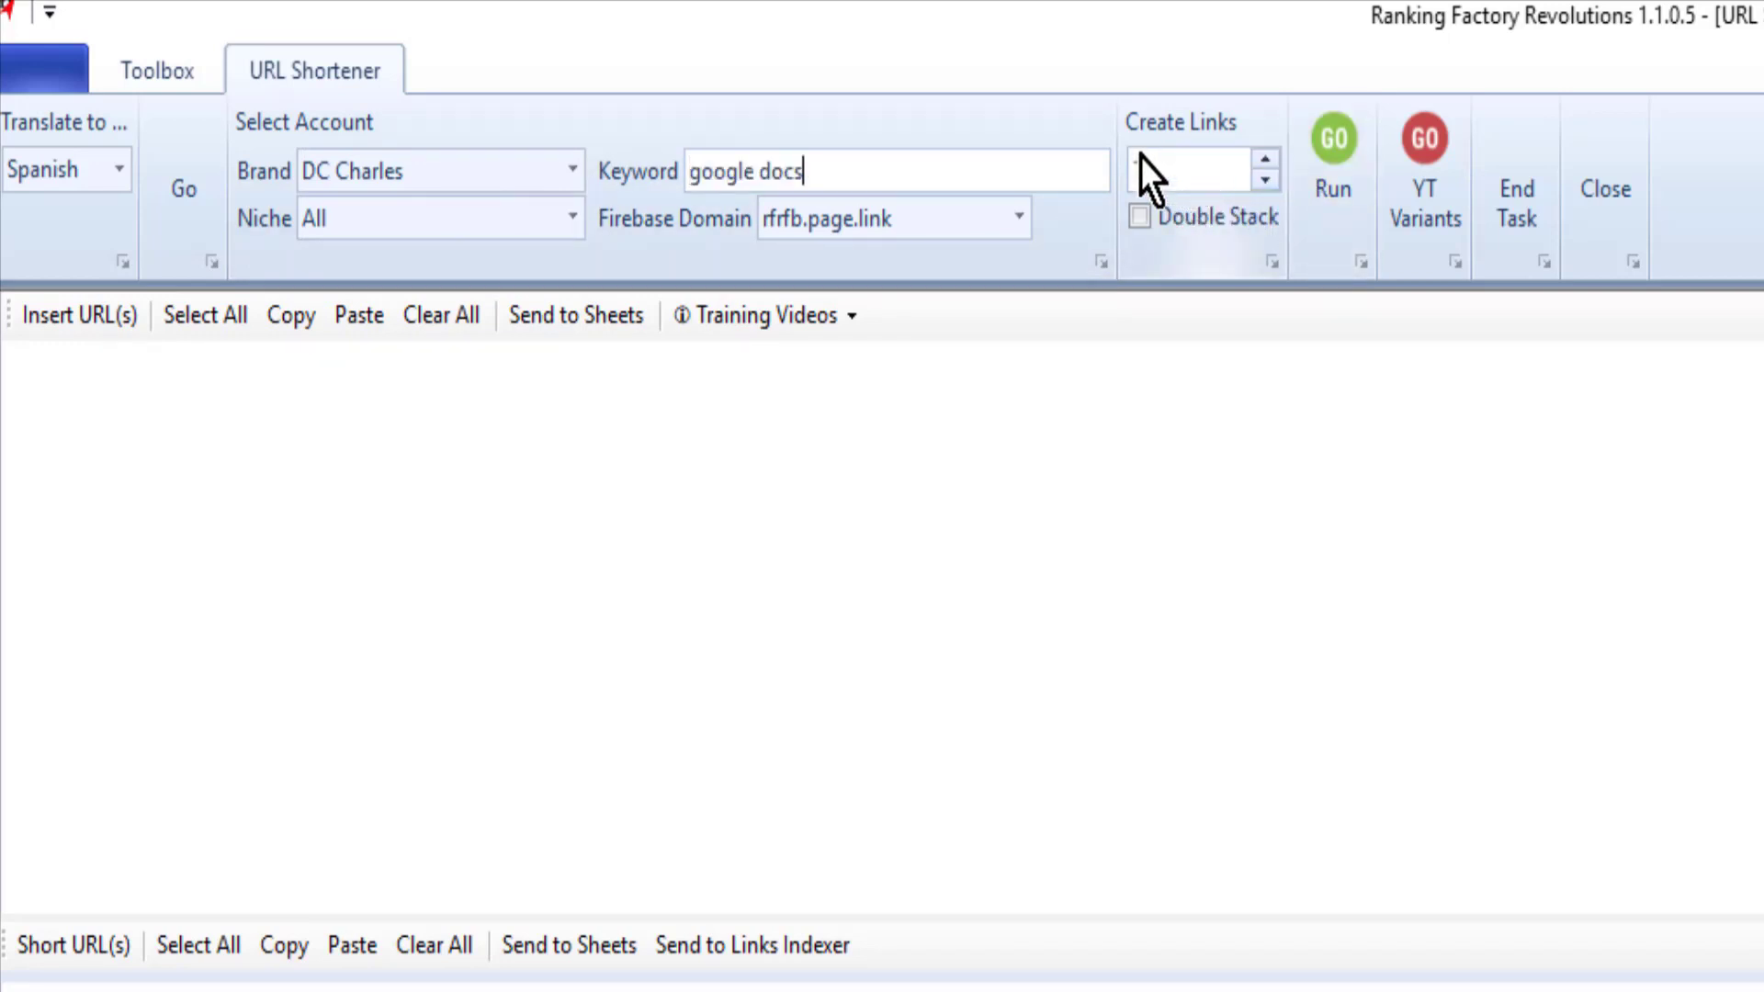
Step: Copy the one-tab.com/page/Ab_sWfYgSvSrVuggixQE_Q link from the clipboard history and insert it as the URL to shorten
{"action": "left_click", "coordinate": [69, 367]}
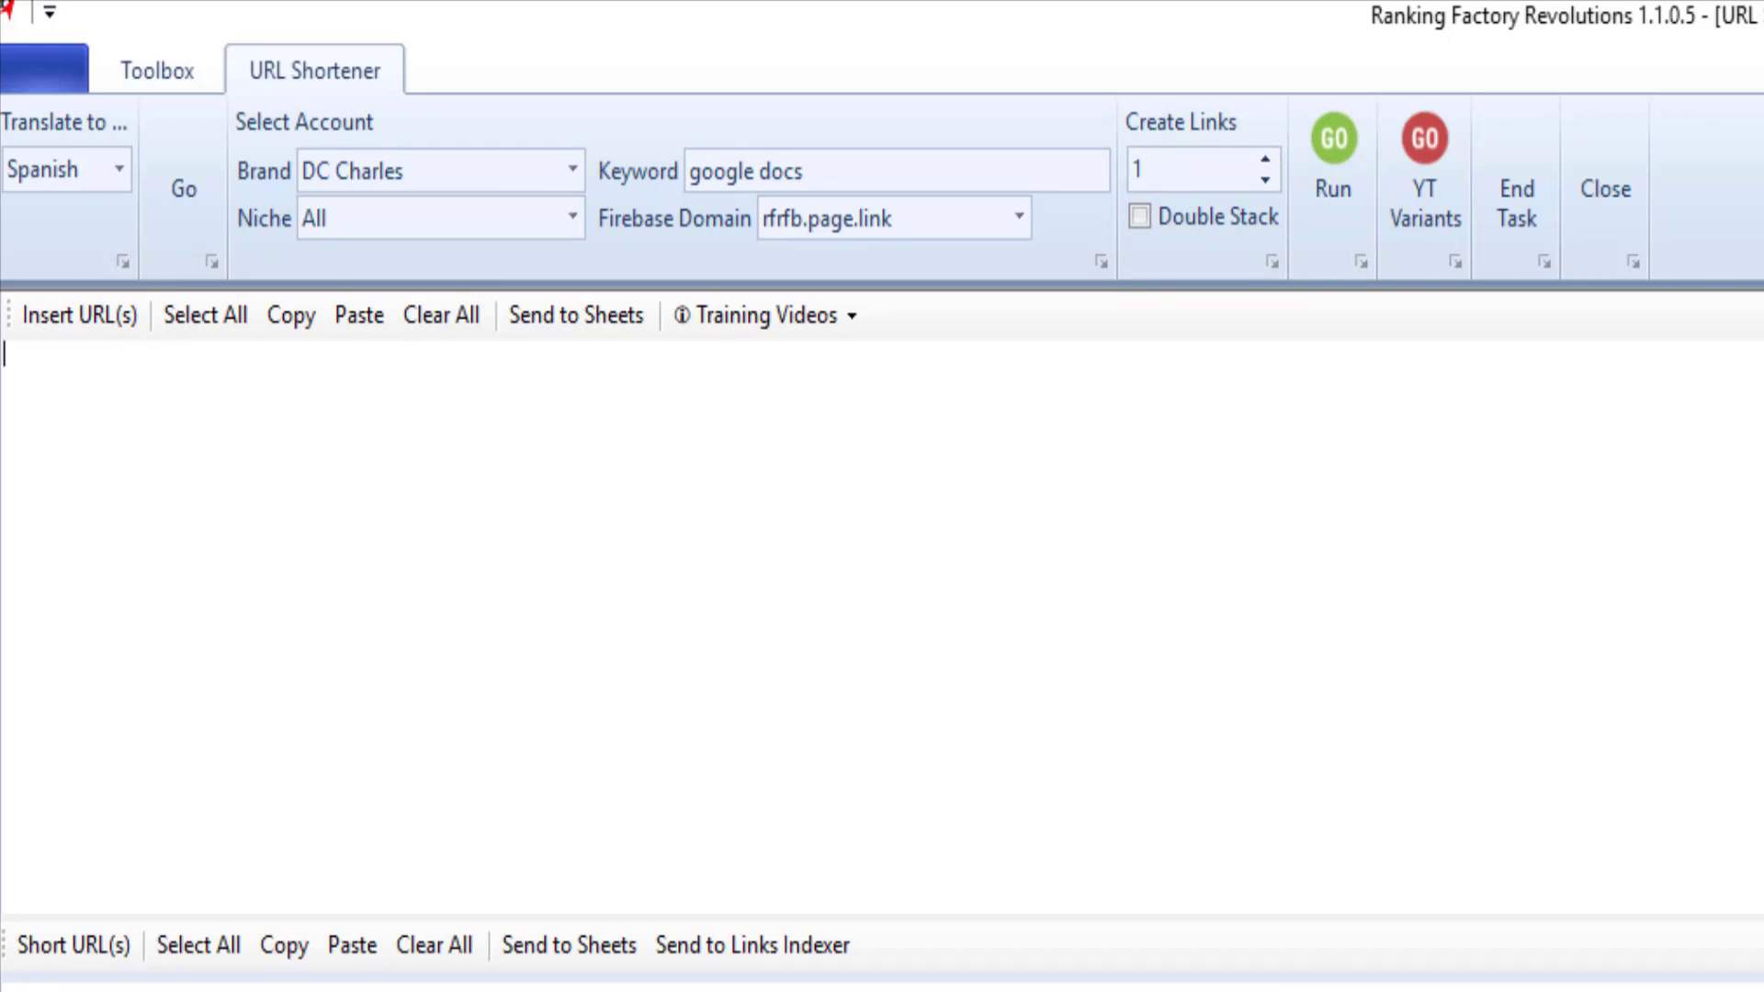
{"action": "key", "text": "ctrl+d"}
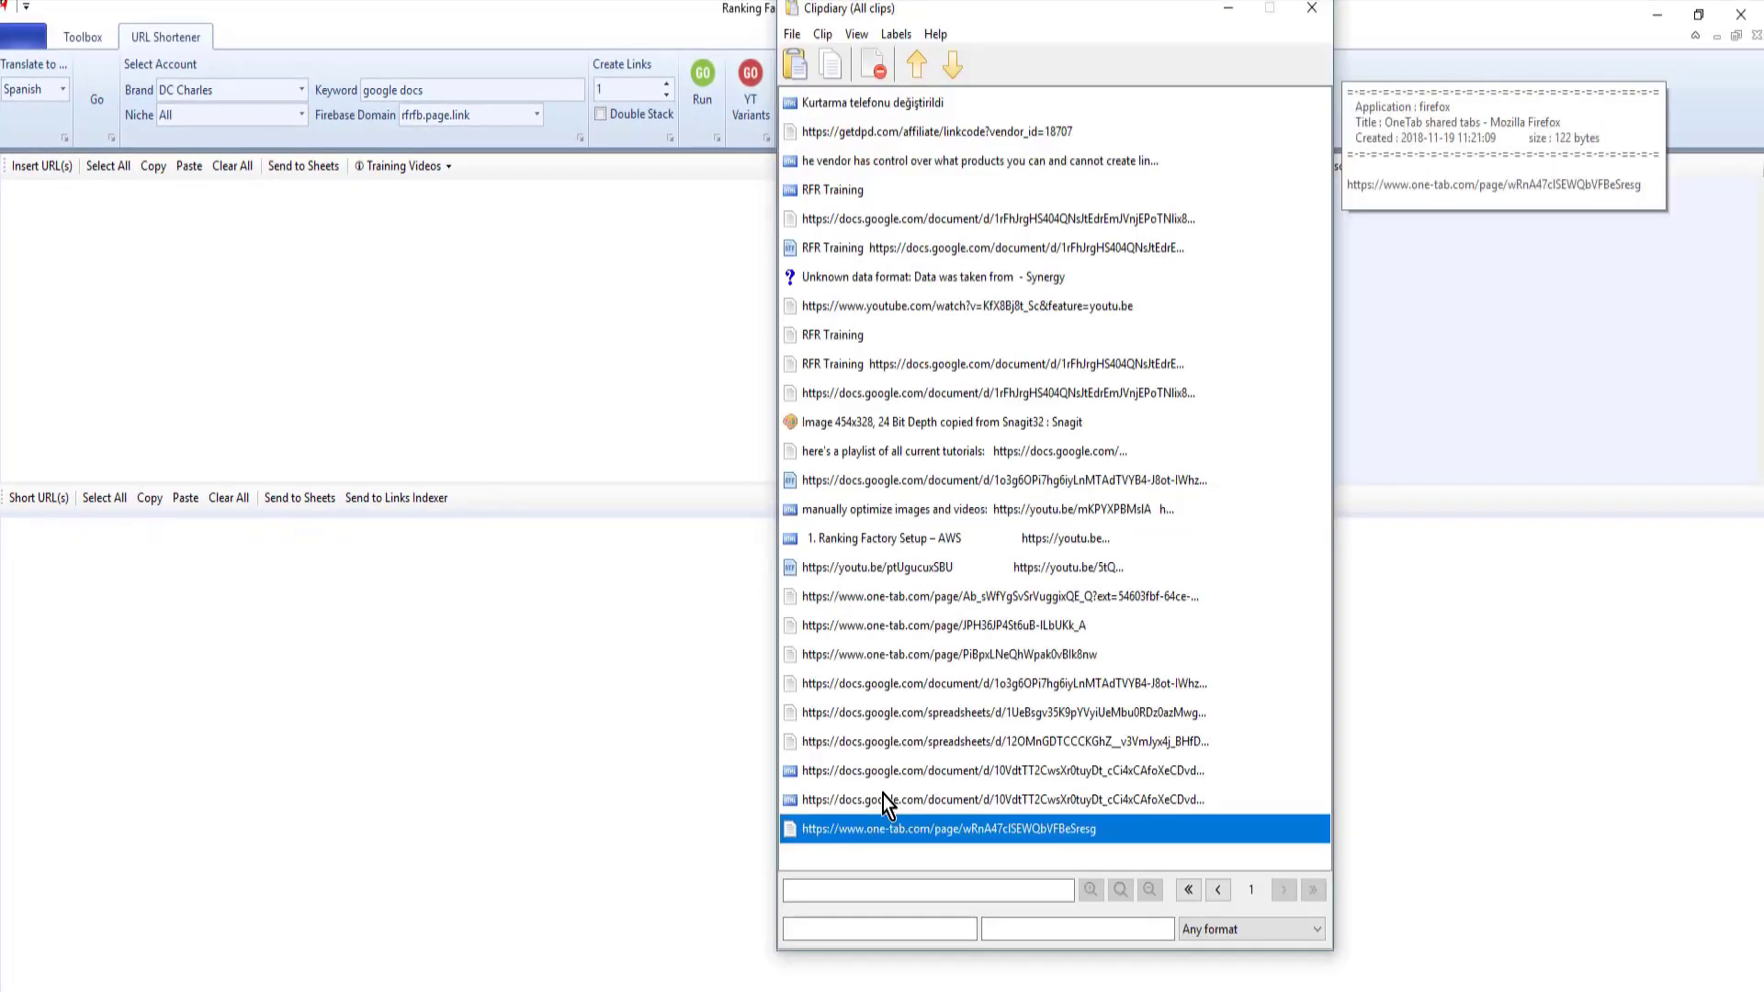
{"action": "left_click", "coordinate": [884, 797]}
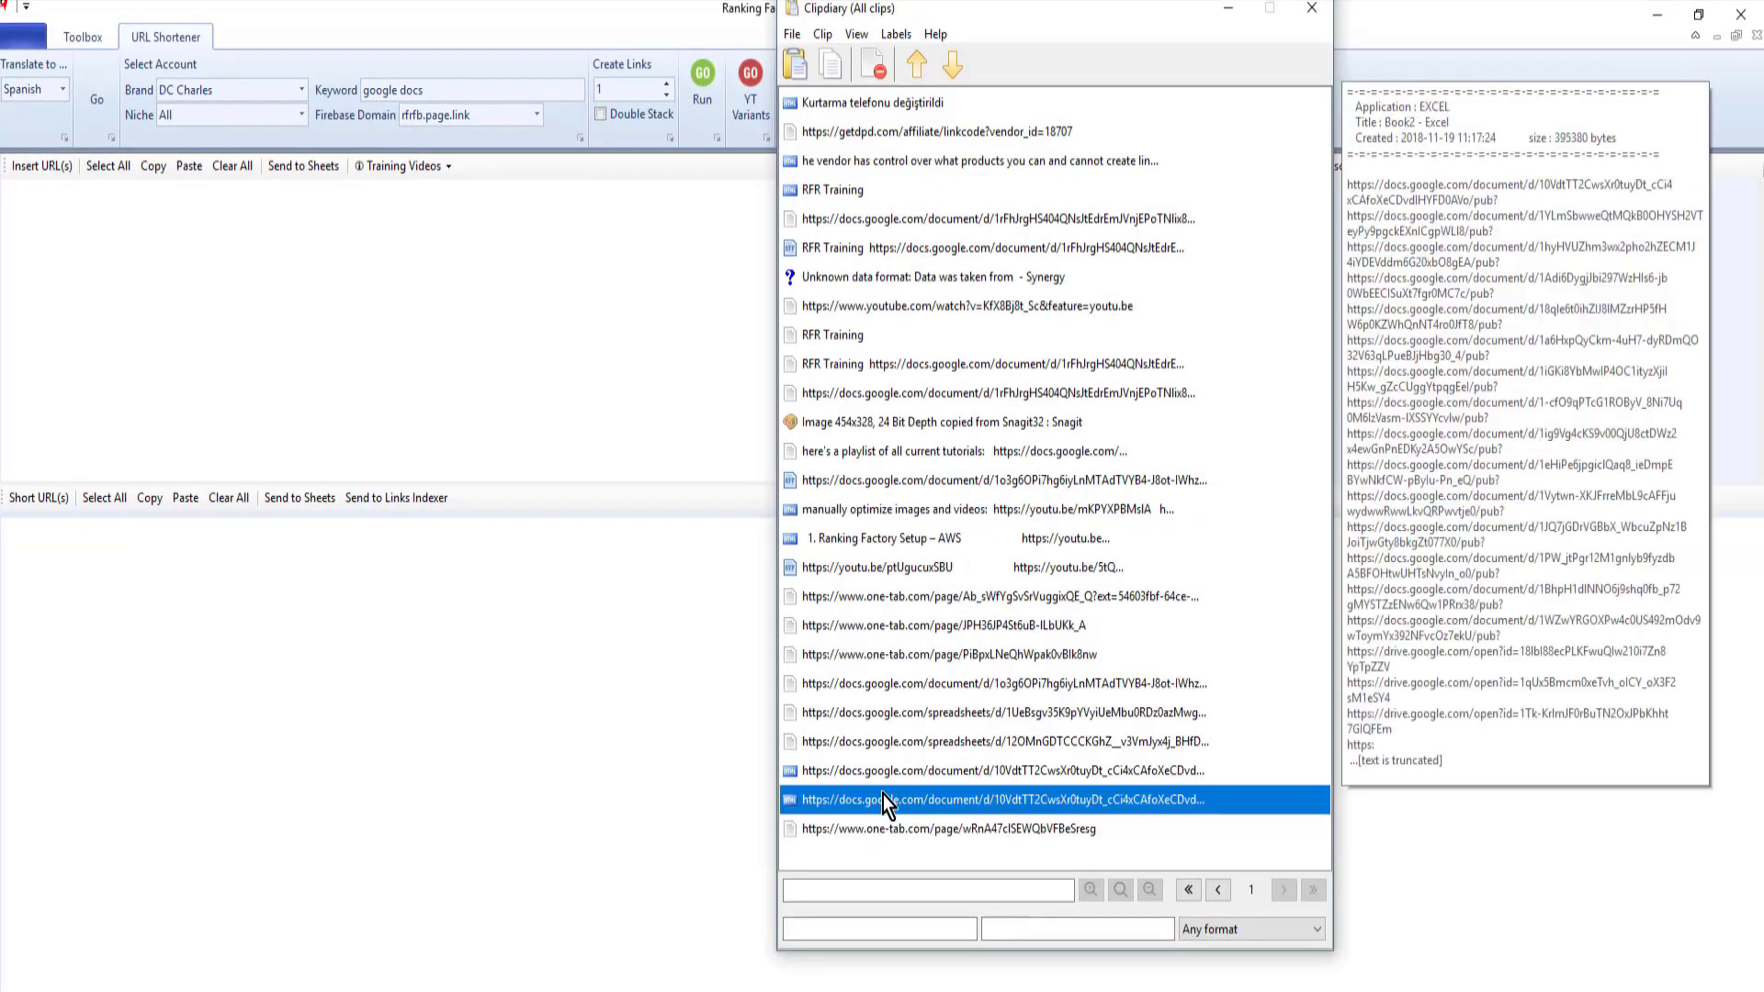
{"action": "left_click", "coordinate": [1017, 597]}
{"action": "left_click", "coordinate": [822, 34]}
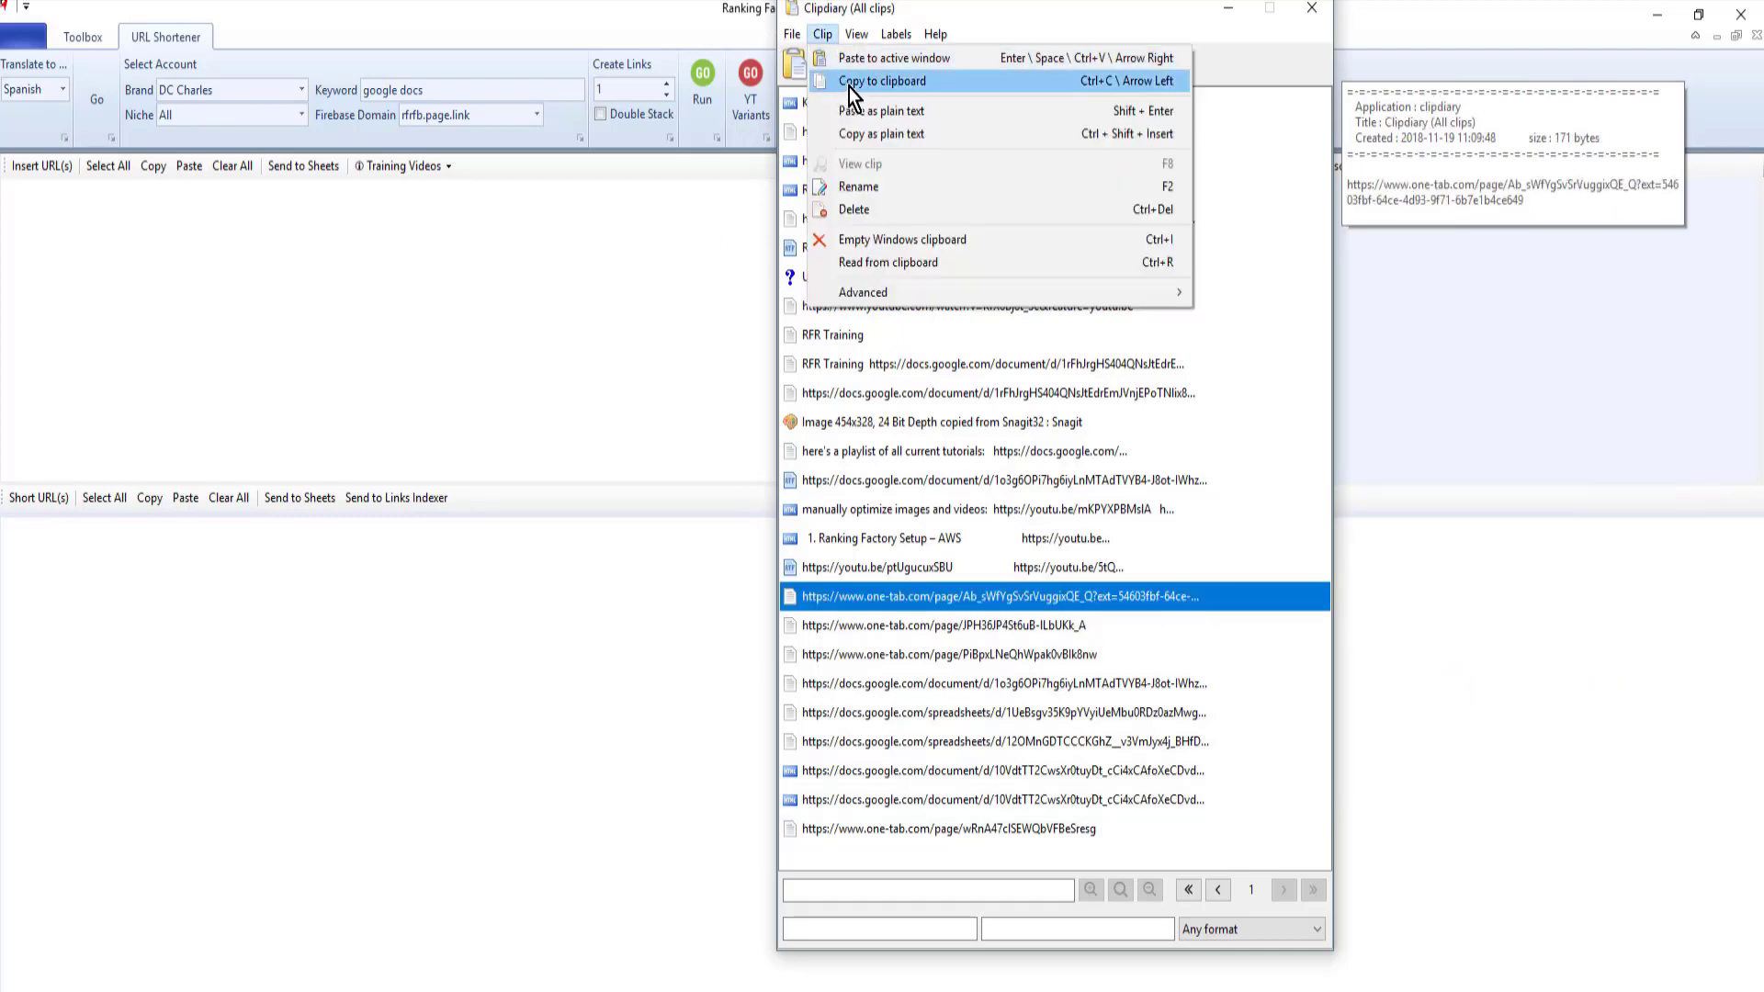
{"action": "left_click", "coordinate": [868, 81]}
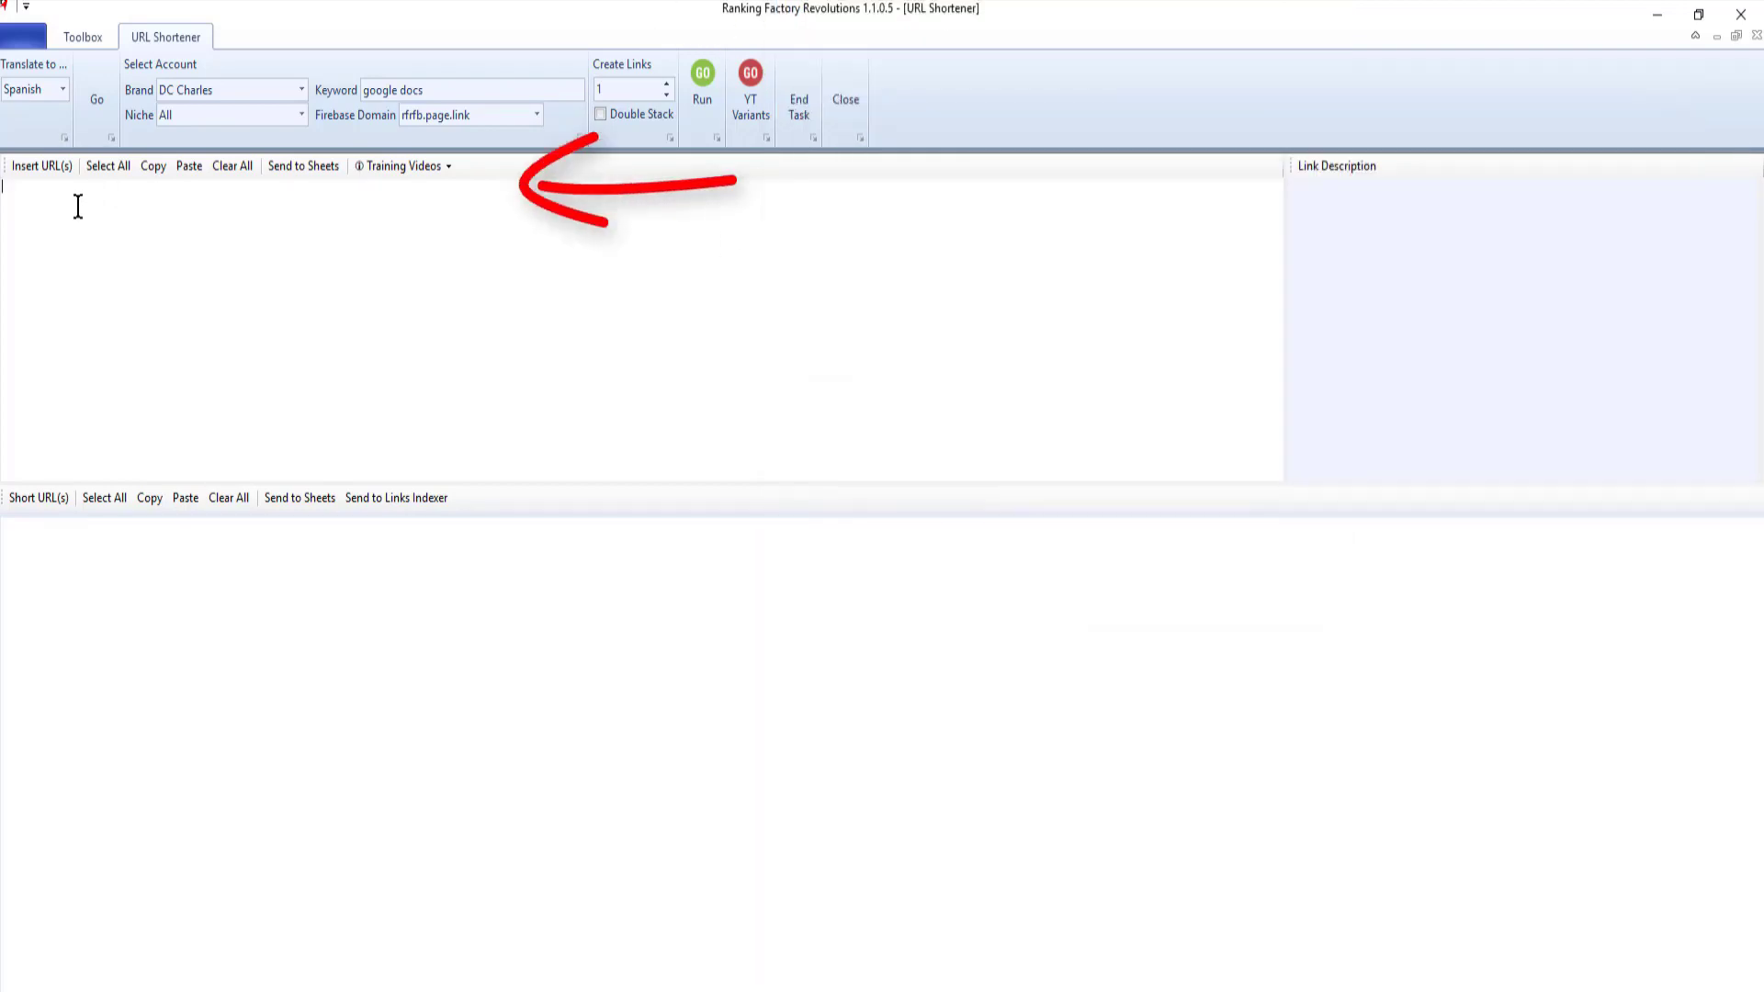
{"action": "type", "text": "https://www.one-tab.com/page/Ab_sWfYgSvSrVuggixQE_Q?ext=54603fbf-64ce-4d93-9f71-6b7e1b4ce649"}
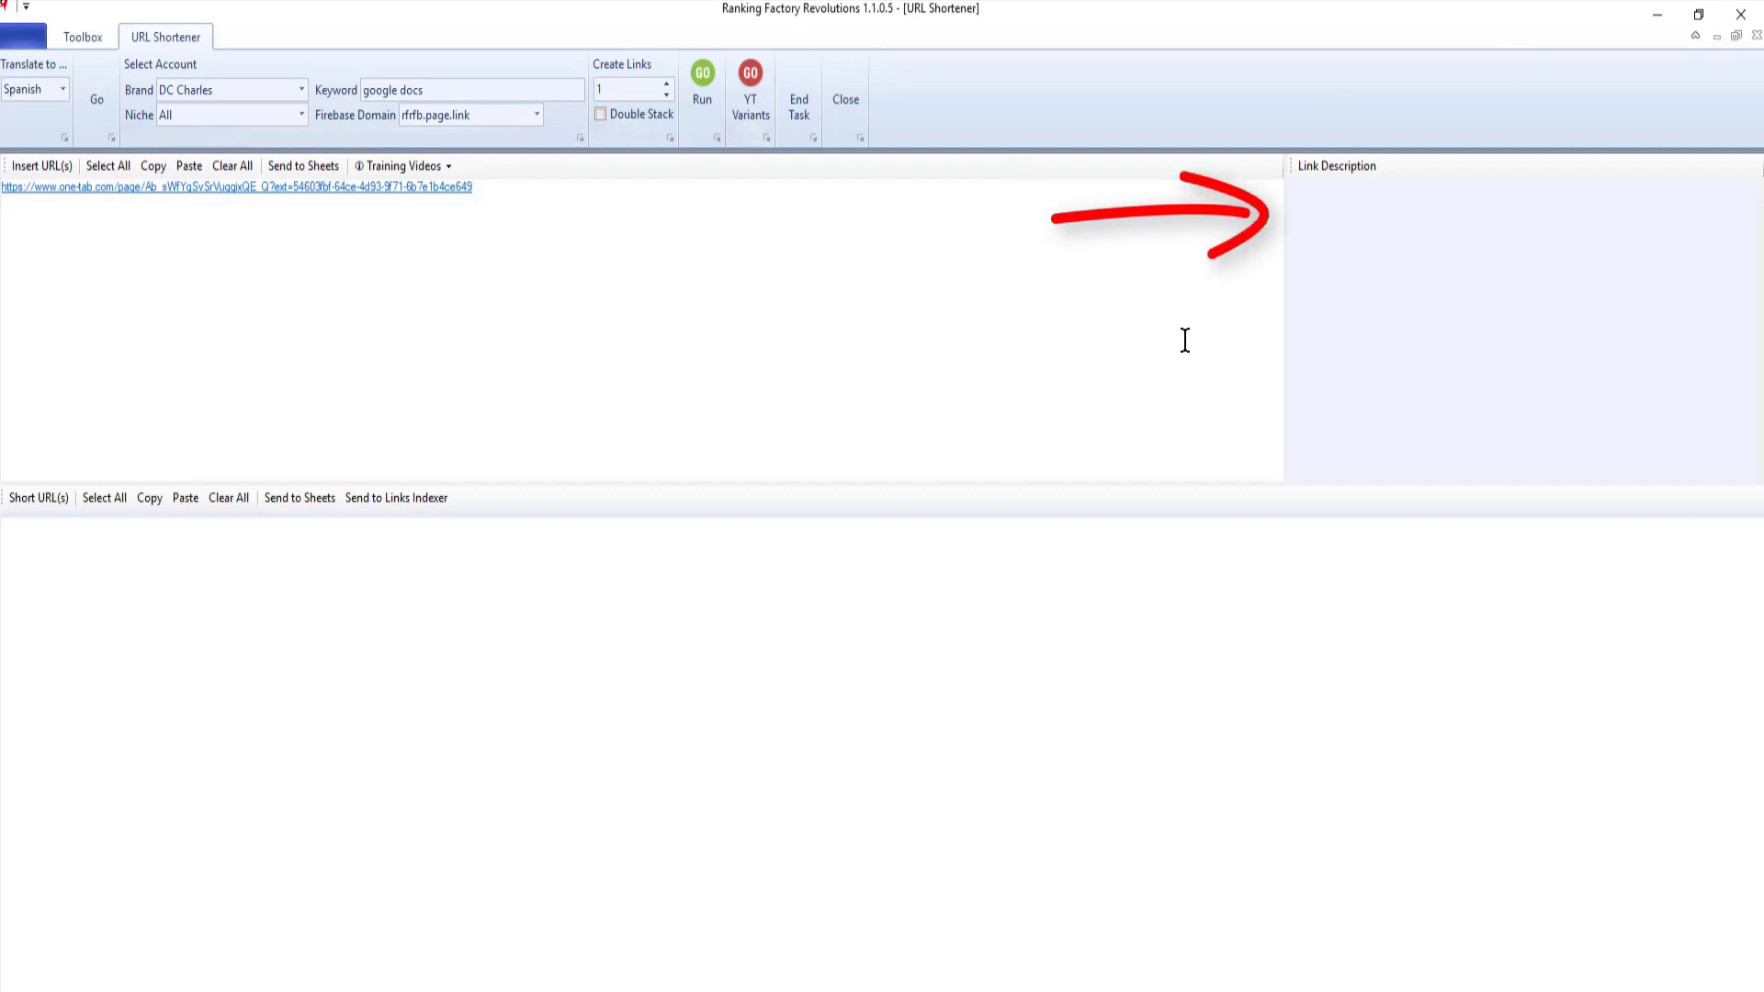
Step: Add the link description "One Tab links" and generate one short URL for the inserted link
{"action": "left_click", "coordinate": [1311, 252]}
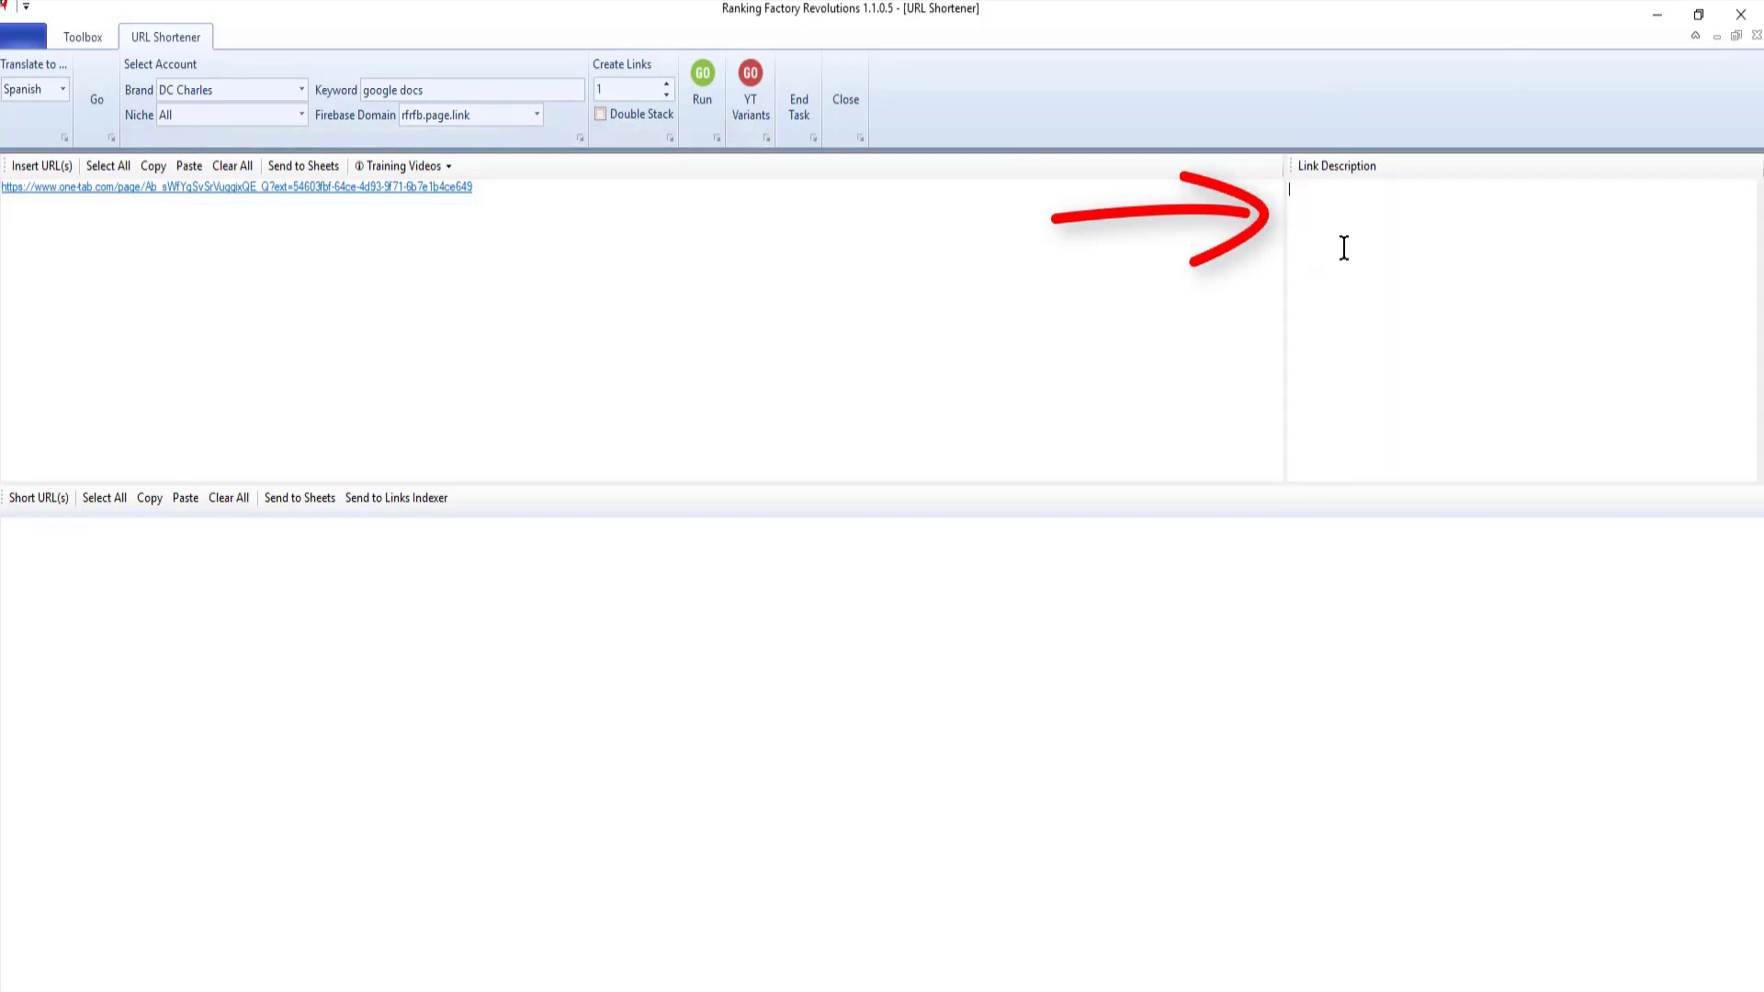
{"action": "type", "text": "One Tab links"}
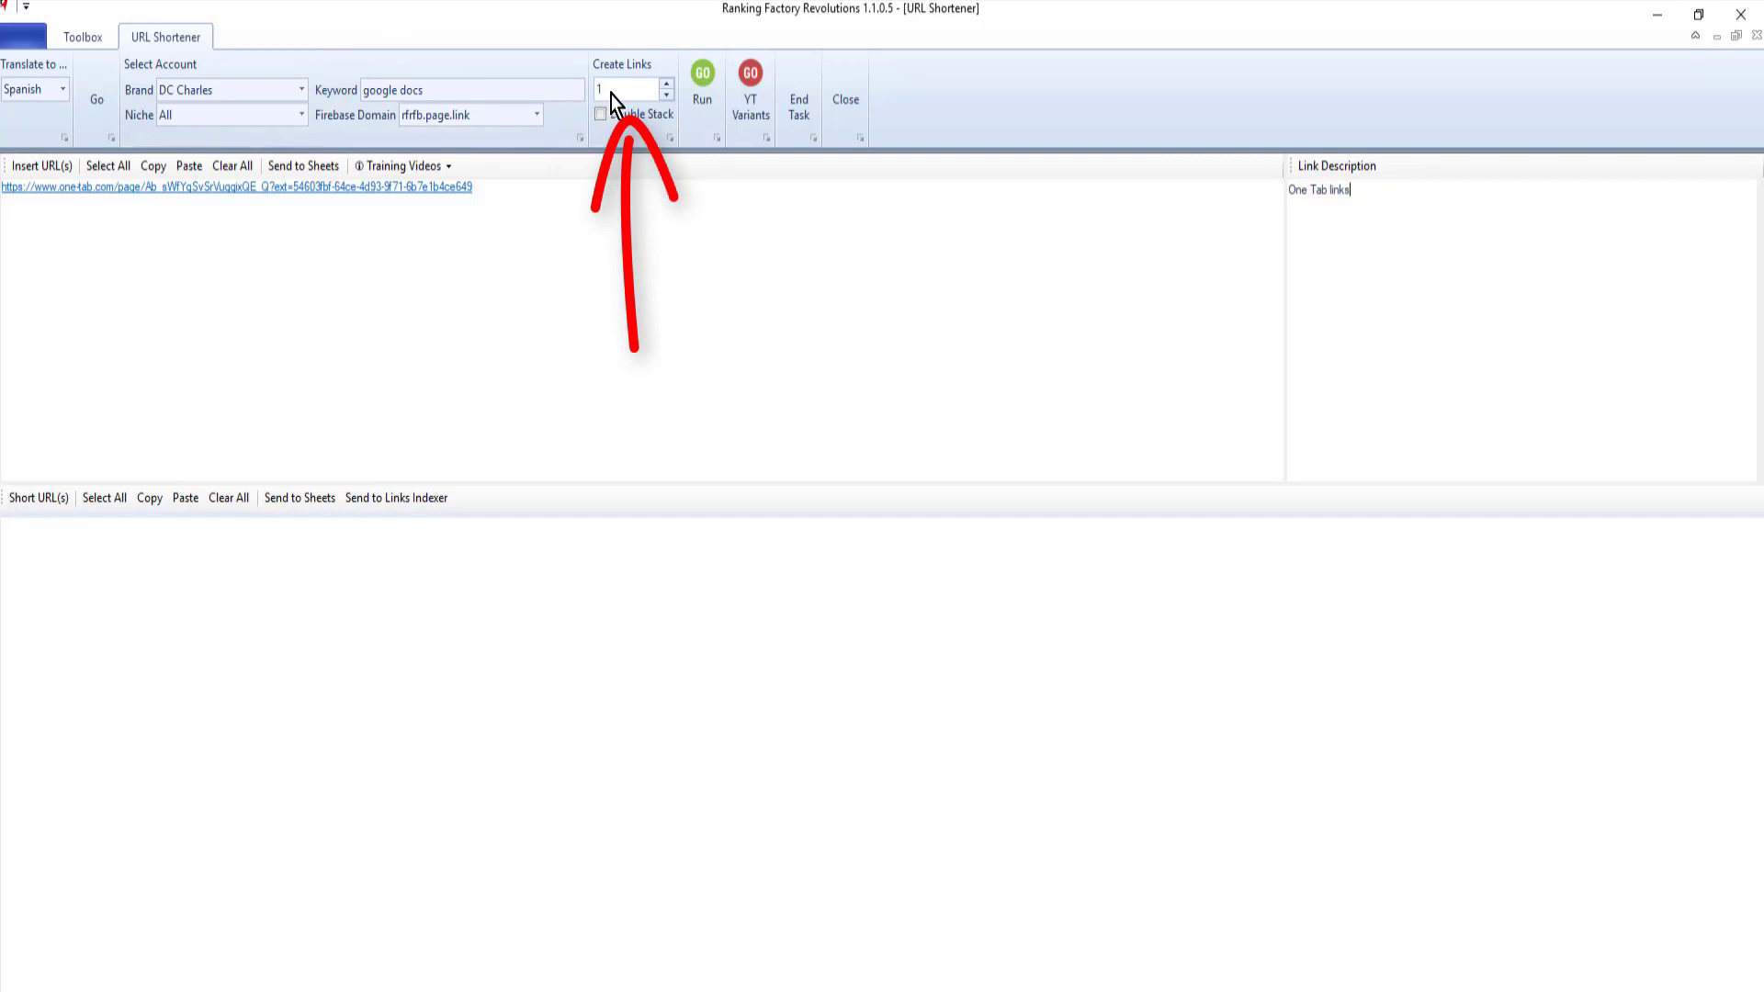
{"action": "left_click", "coordinate": [704, 74]}
Step: Select the generated short URL and load the original one-tab.com page address in a new browser tab
{"action": "left_click_drag", "start_coordinate": [135, 530], "coordinate": [4, 529]}
{"action": "left_click", "coordinate": [11, 531]}
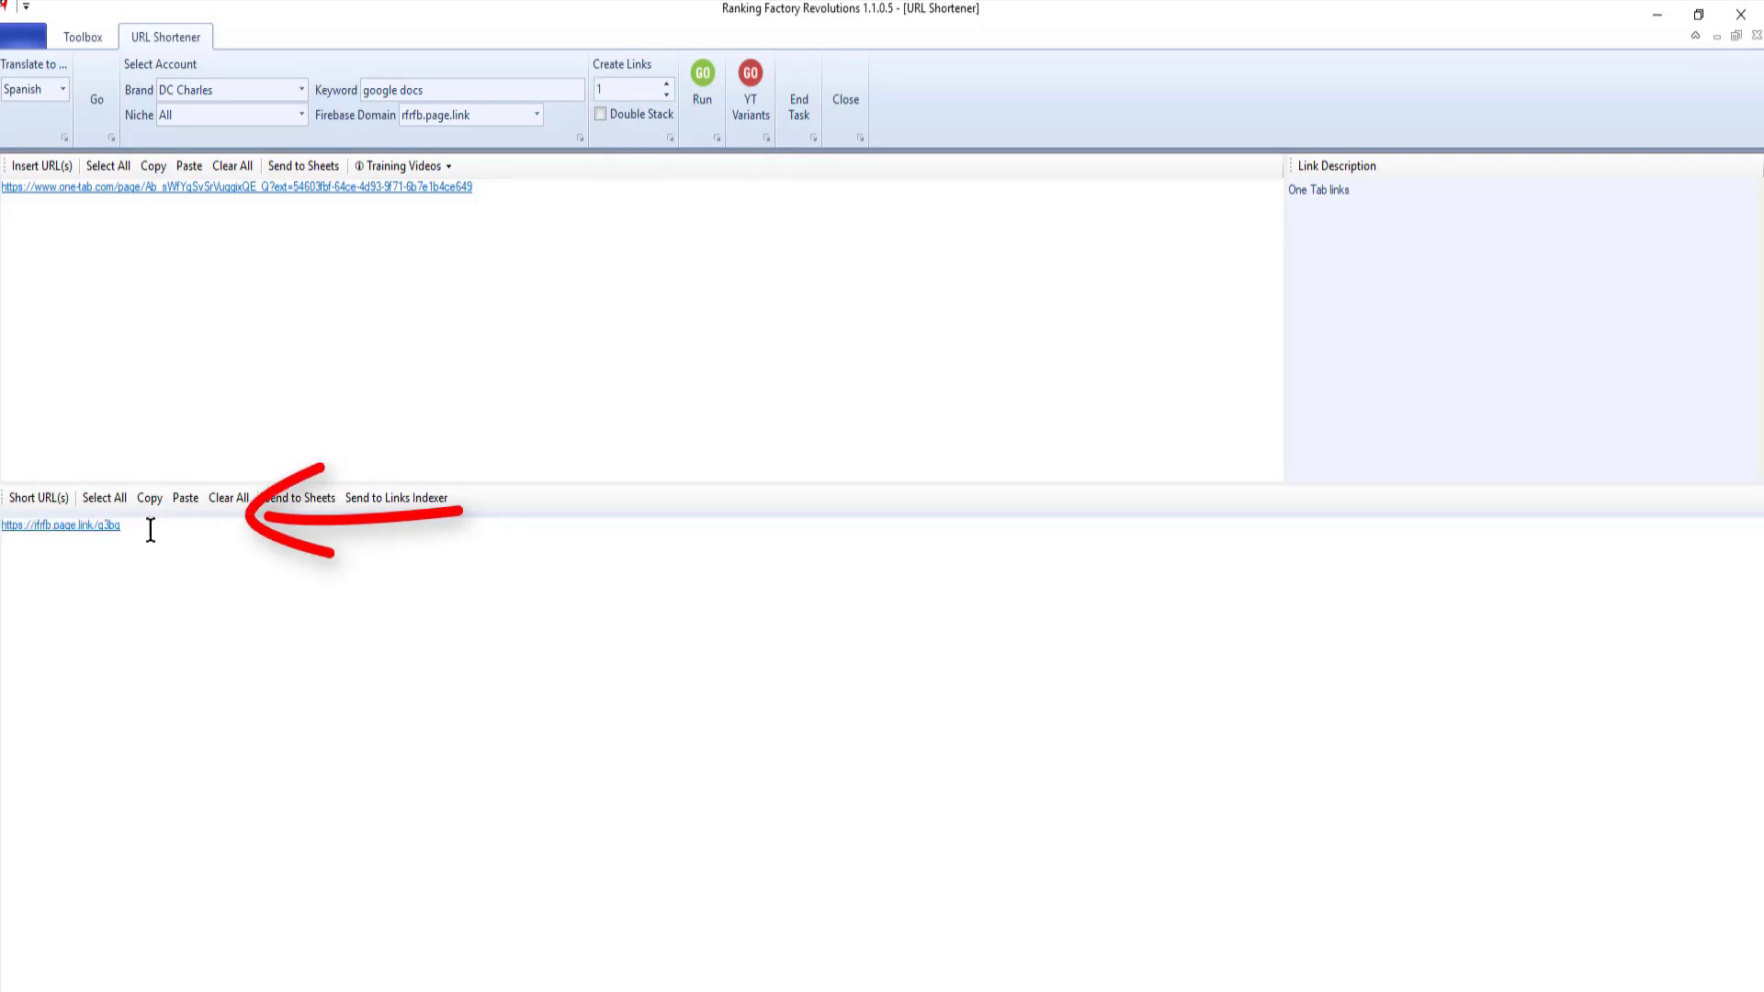
{"action": "left_click", "coordinate": [101, 526]}
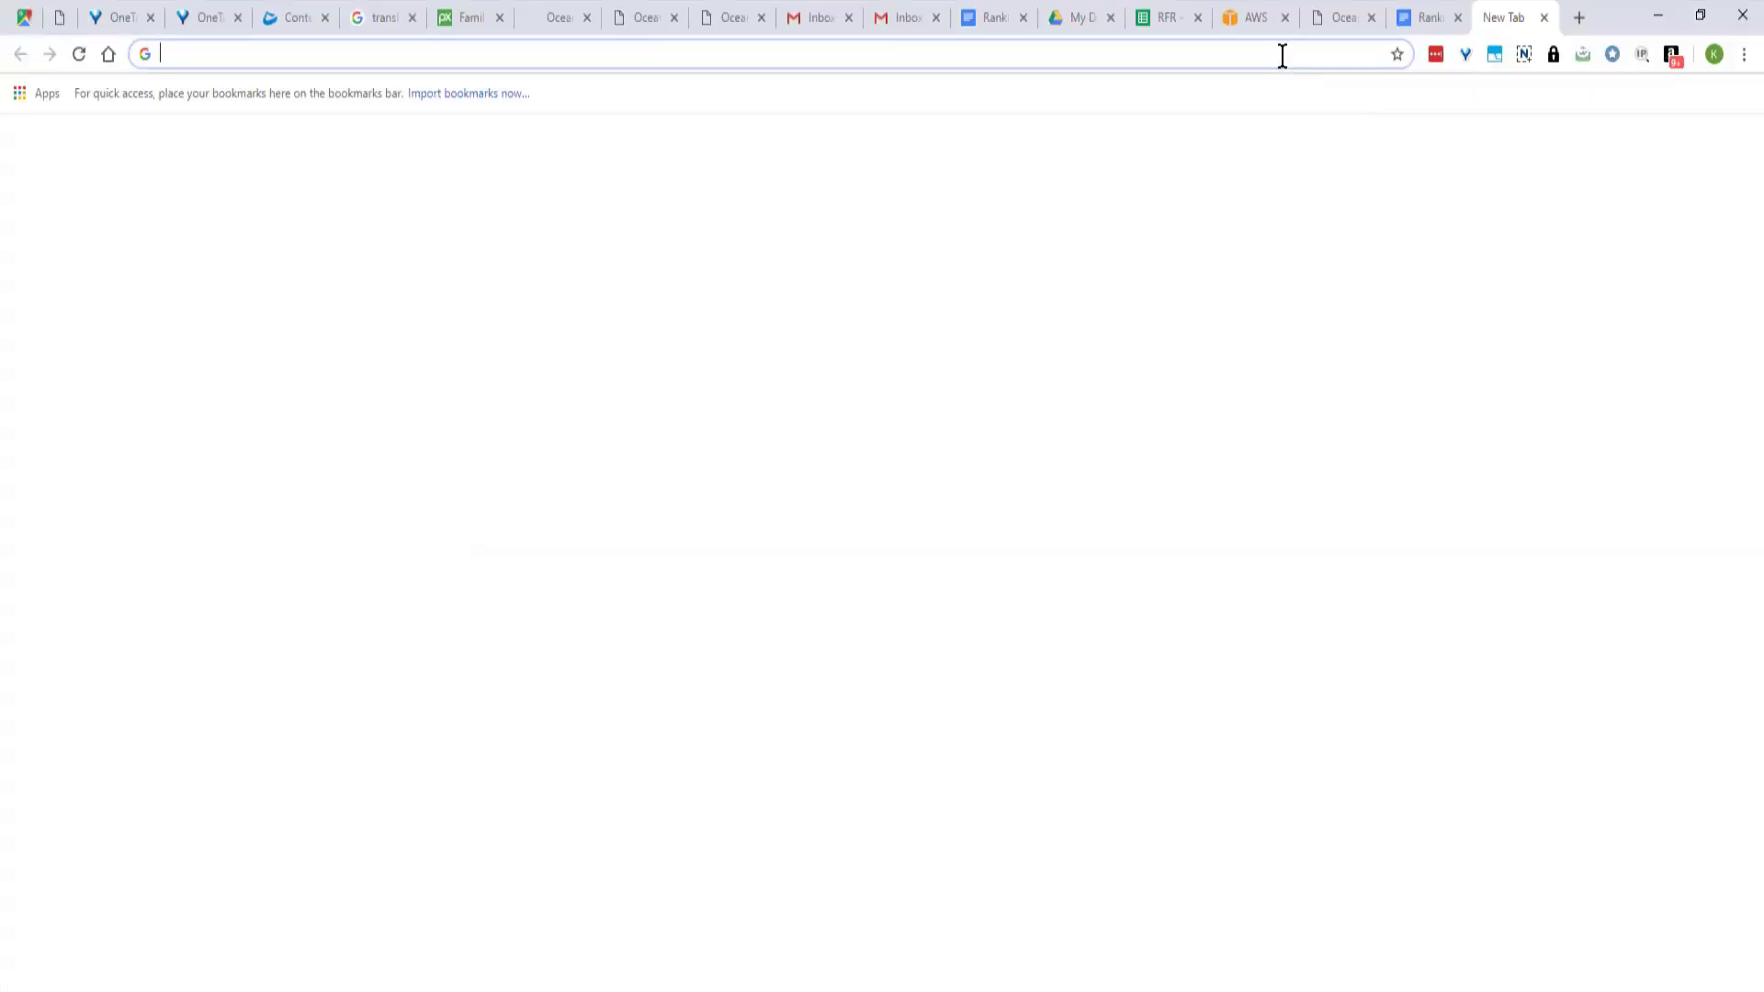
{"action": "type", "text": "https://www.one-tab.com/page/Ab_sWfYgSvSrVuggixQE_Q?ext=54603fbf-64ce-4d93-9f71-6b7e1b4ce649"}
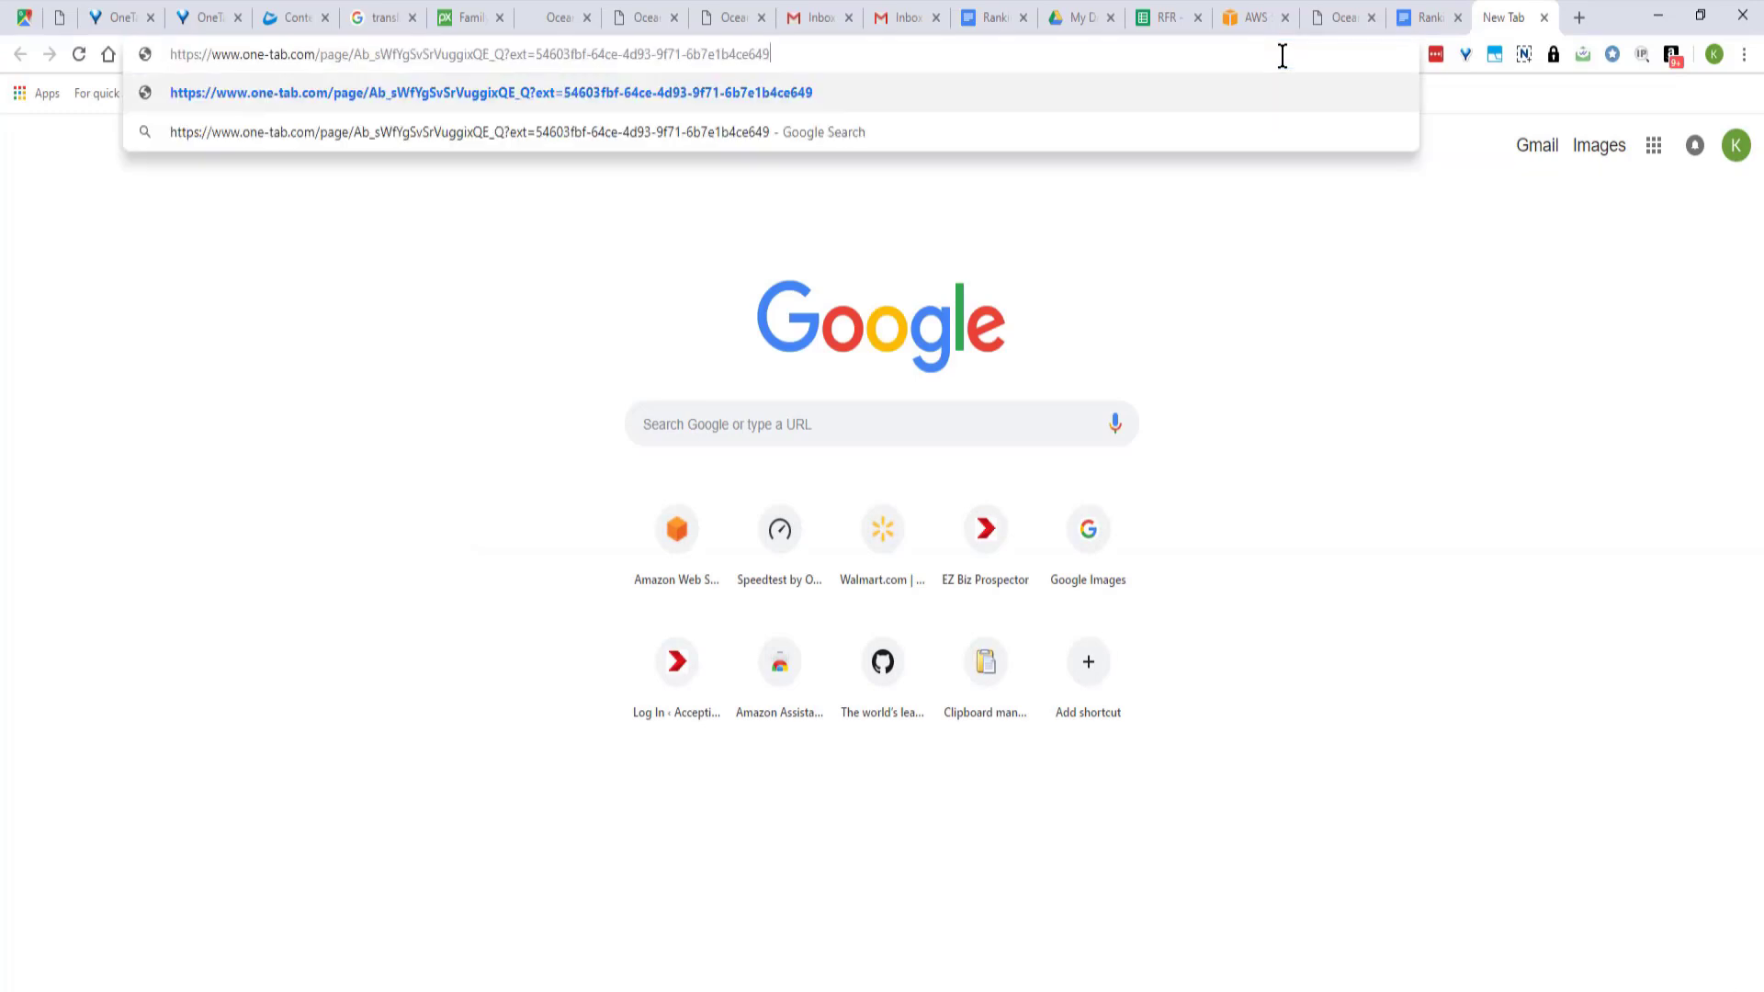
{"action": "key", "text": "Return"}
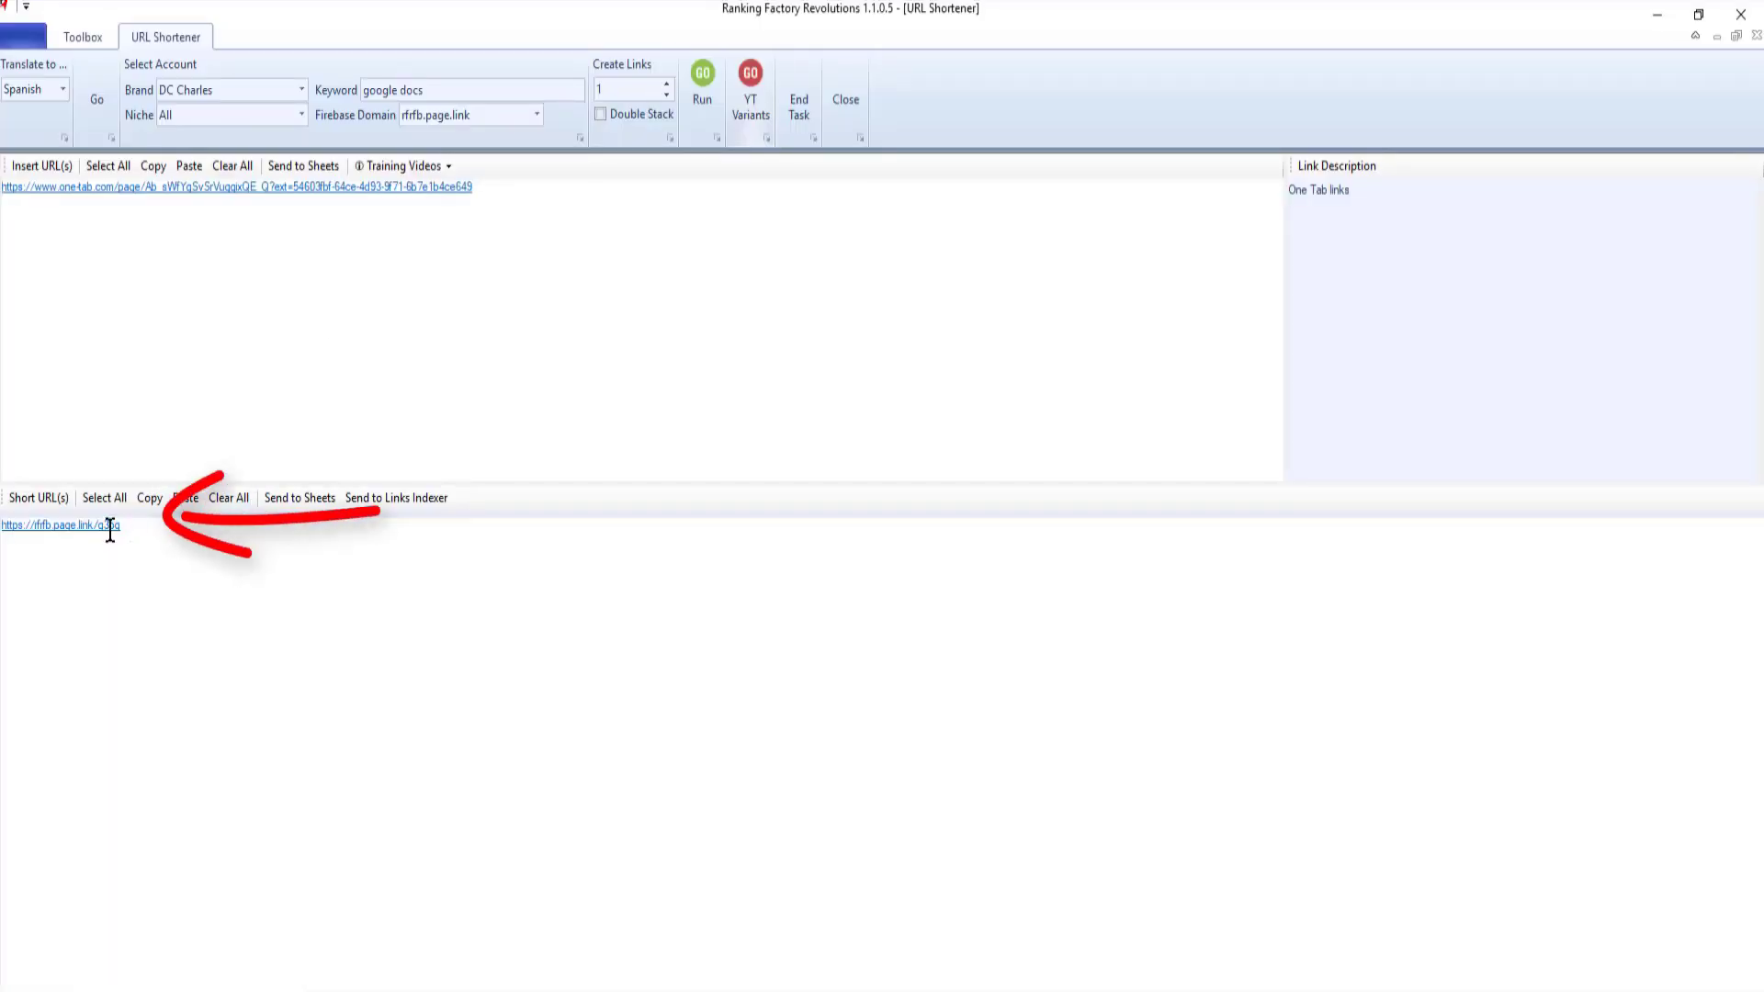
{"action": "left_click_drag", "start_coordinate": [134, 526], "coordinate": [2, 525]}
{"action": "left_click", "coordinate": [1449, 855]}
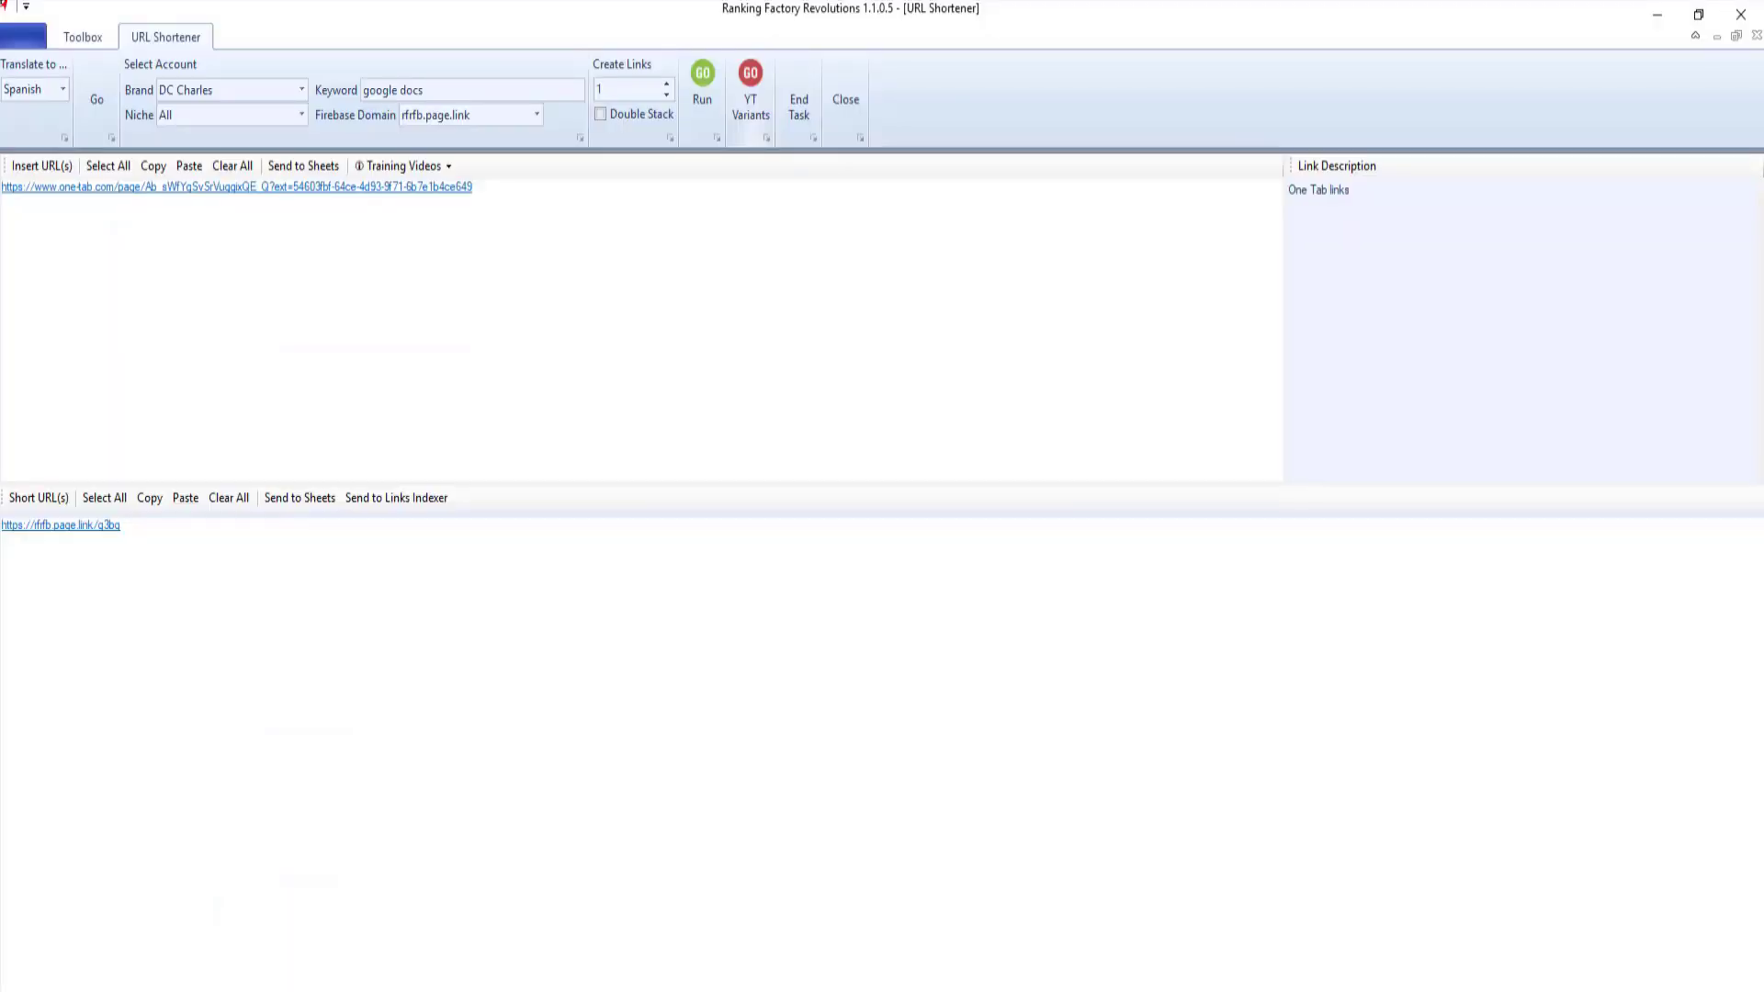
Step: Copy the clip containing the list of youtu.be video links from the clipboard history
{"action": "key", "text": "ctrl+d"}
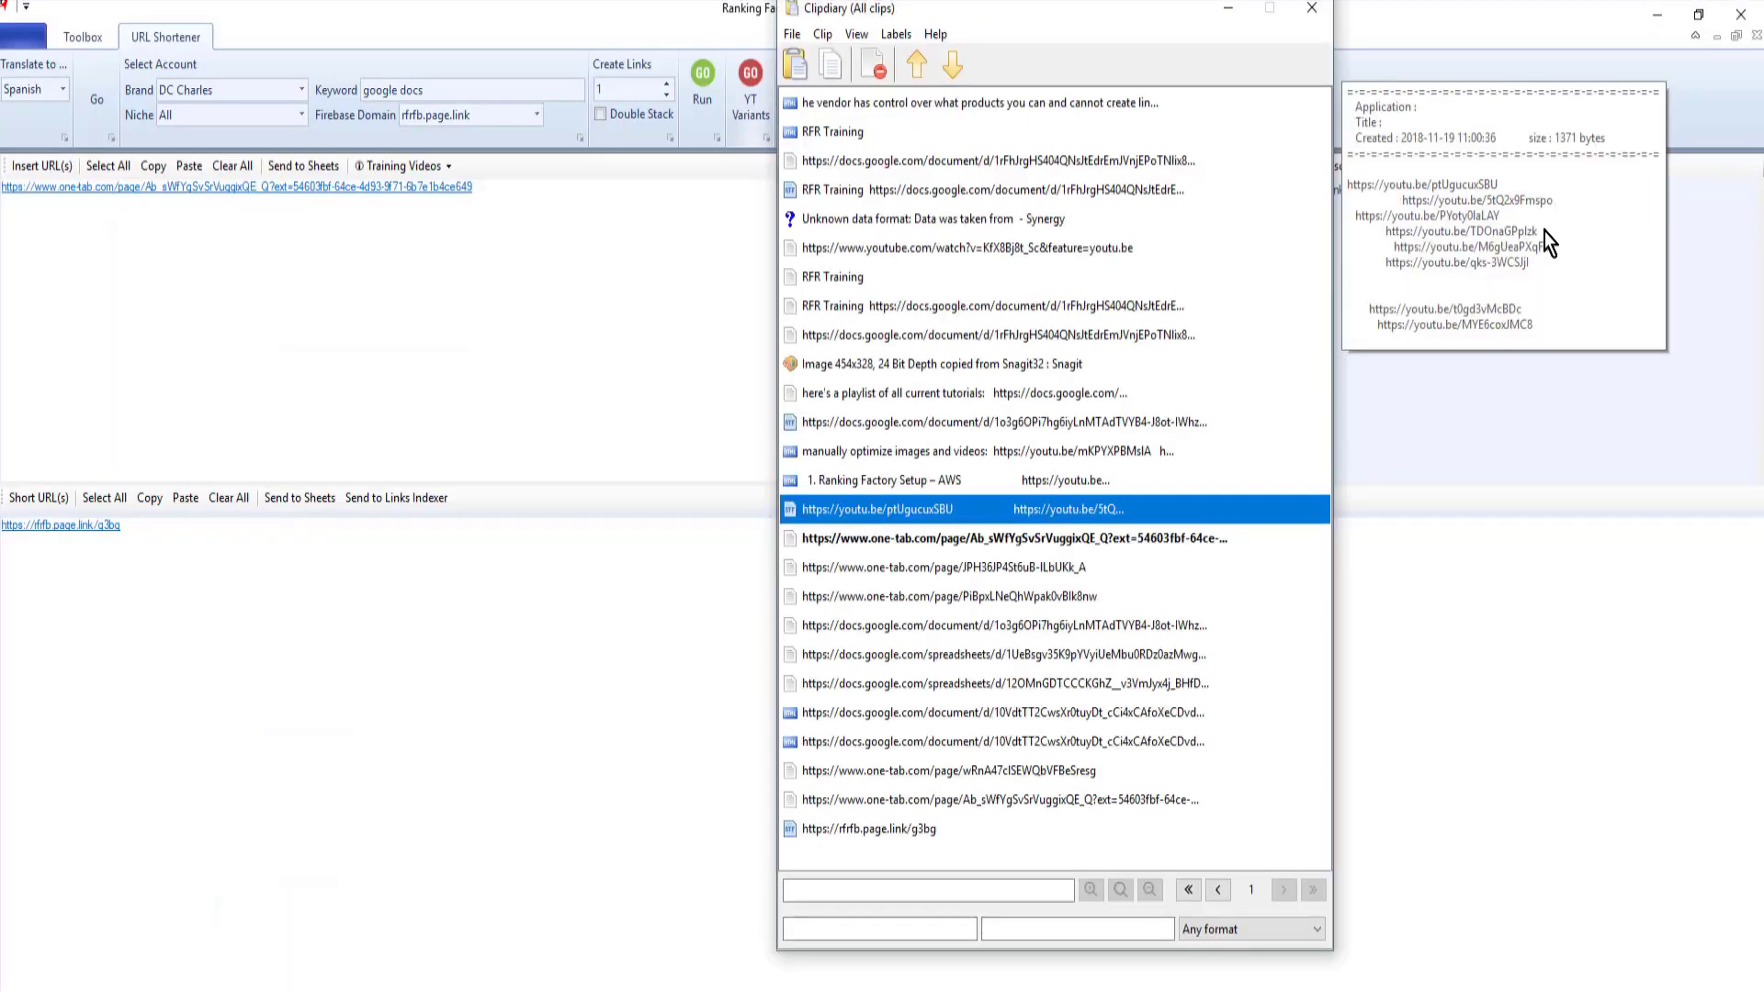
{"action": "left_click", "coordinate": [822, 34]}
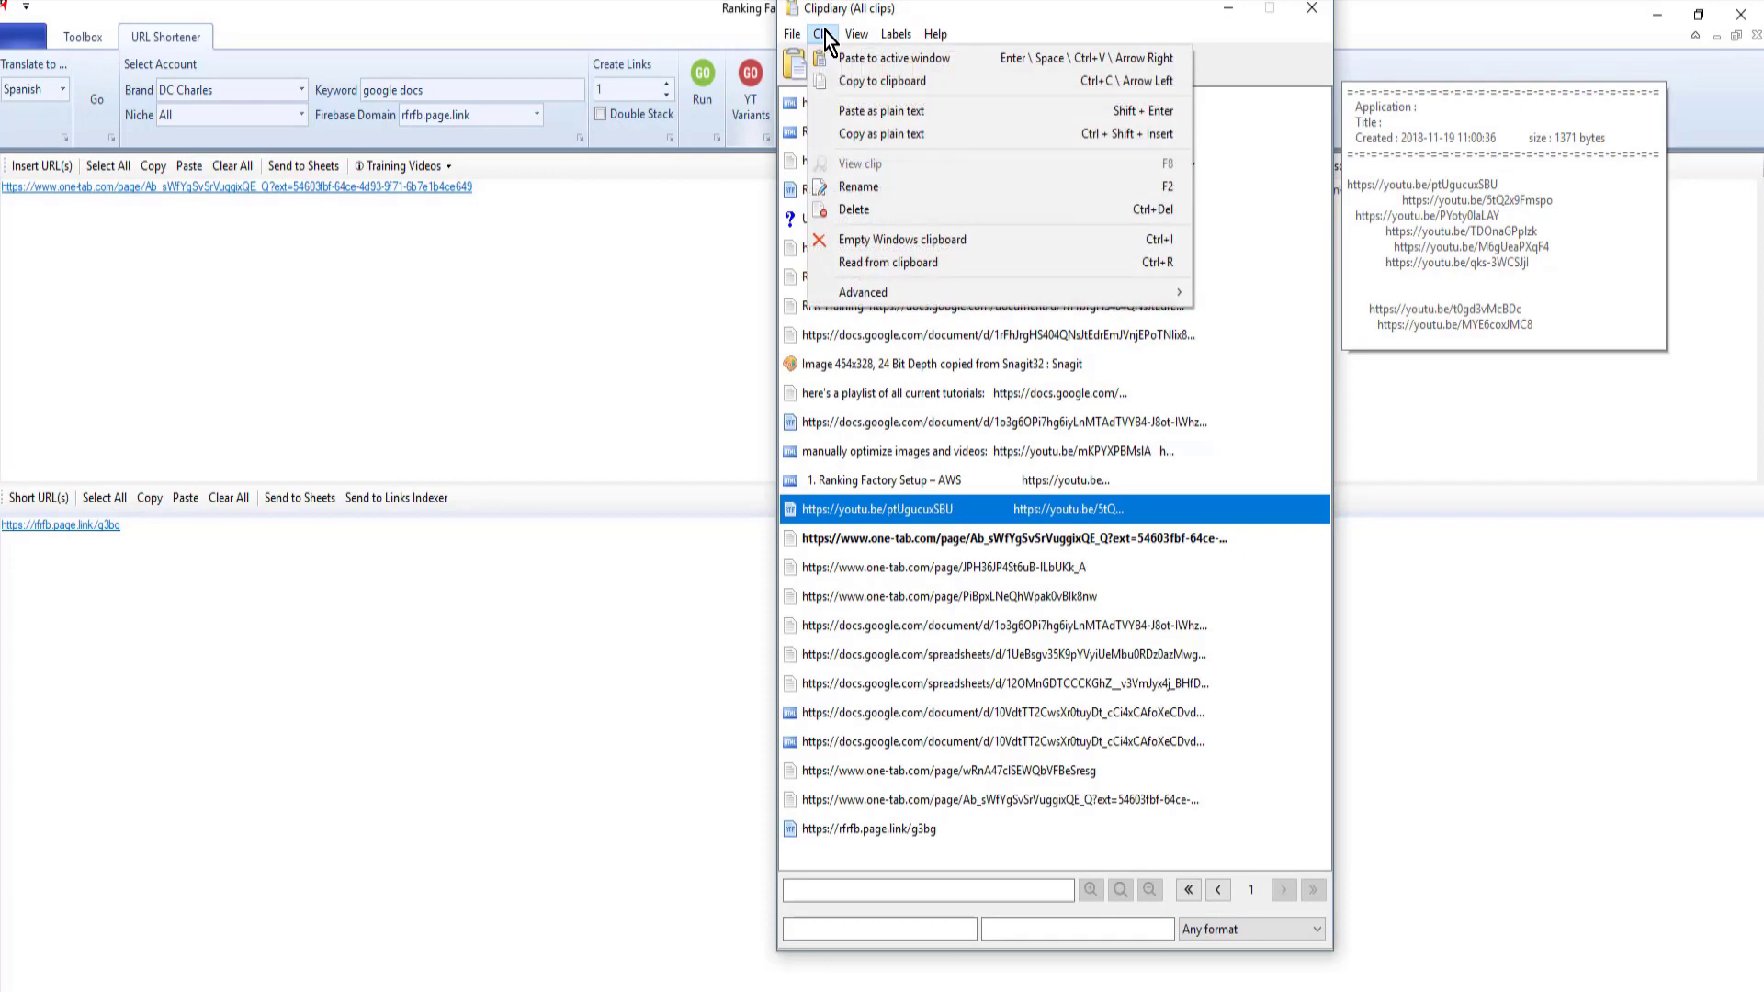
{"action": "left_click", "coordinate": [851, 83]}
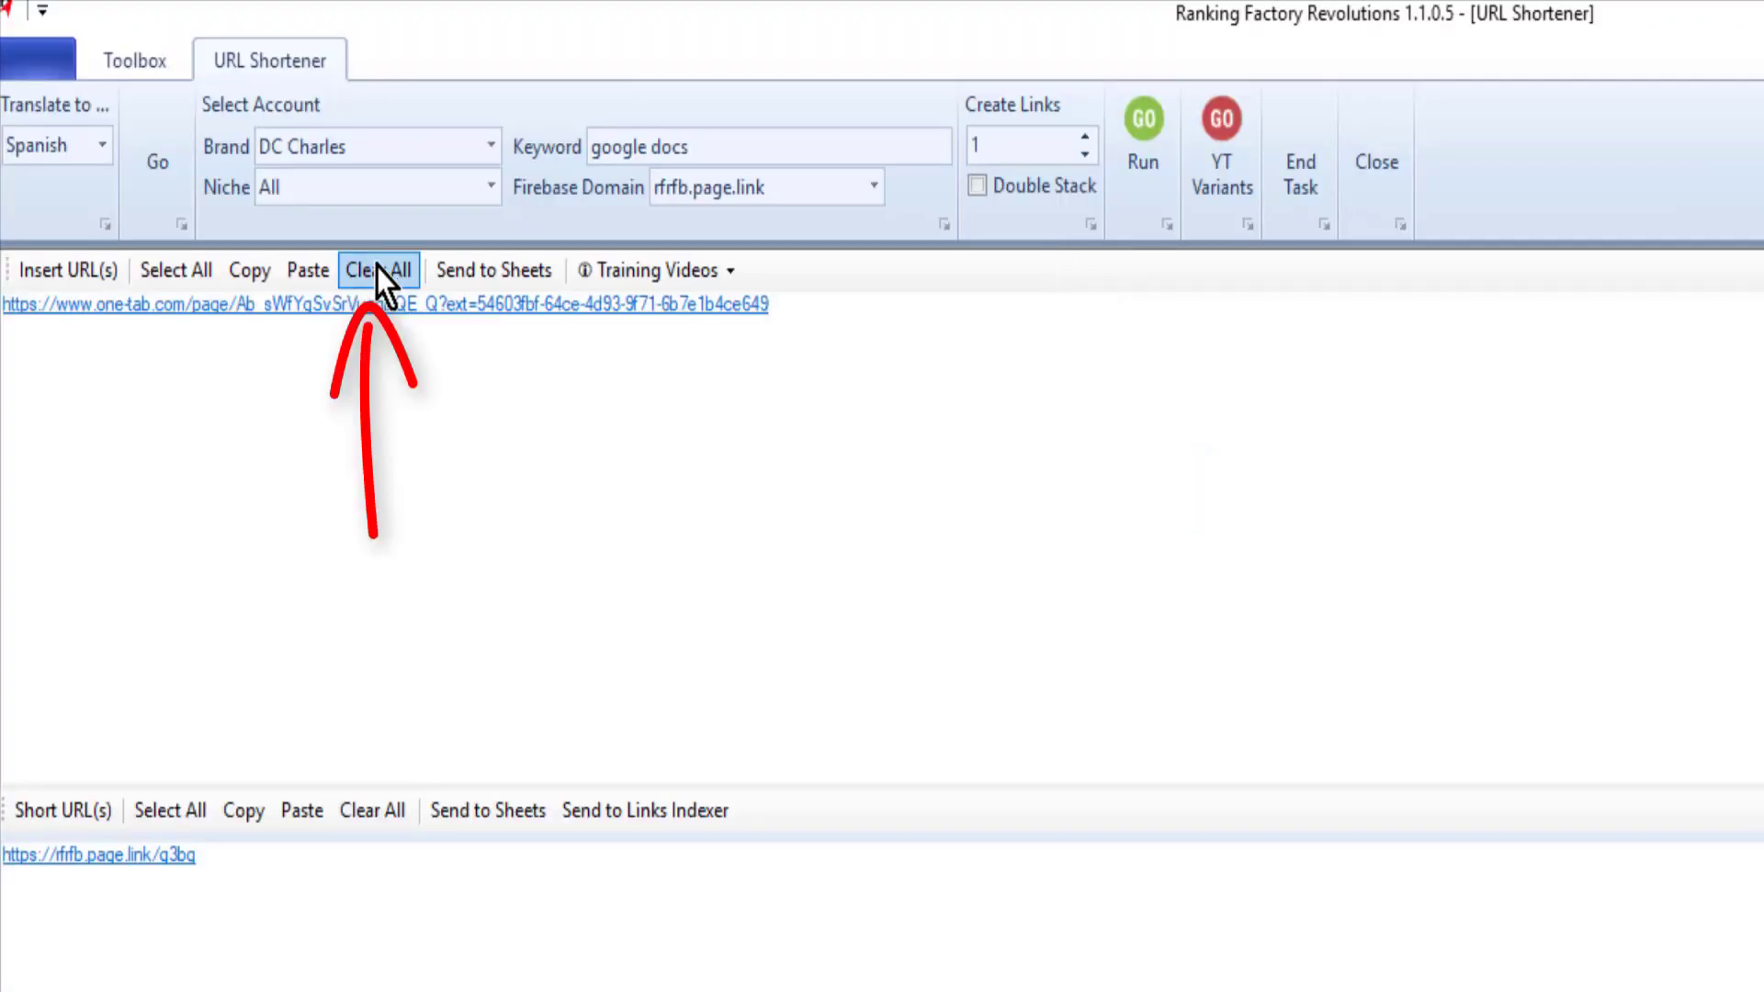
Step: Clear the inserted and shortened URL lists, and paste the eight youtu.be links as the URLs to shorten
{"action": "left_click", "coordinate": [377, 266]}
{"action": "left_click", "coordinate": [372, 812]}
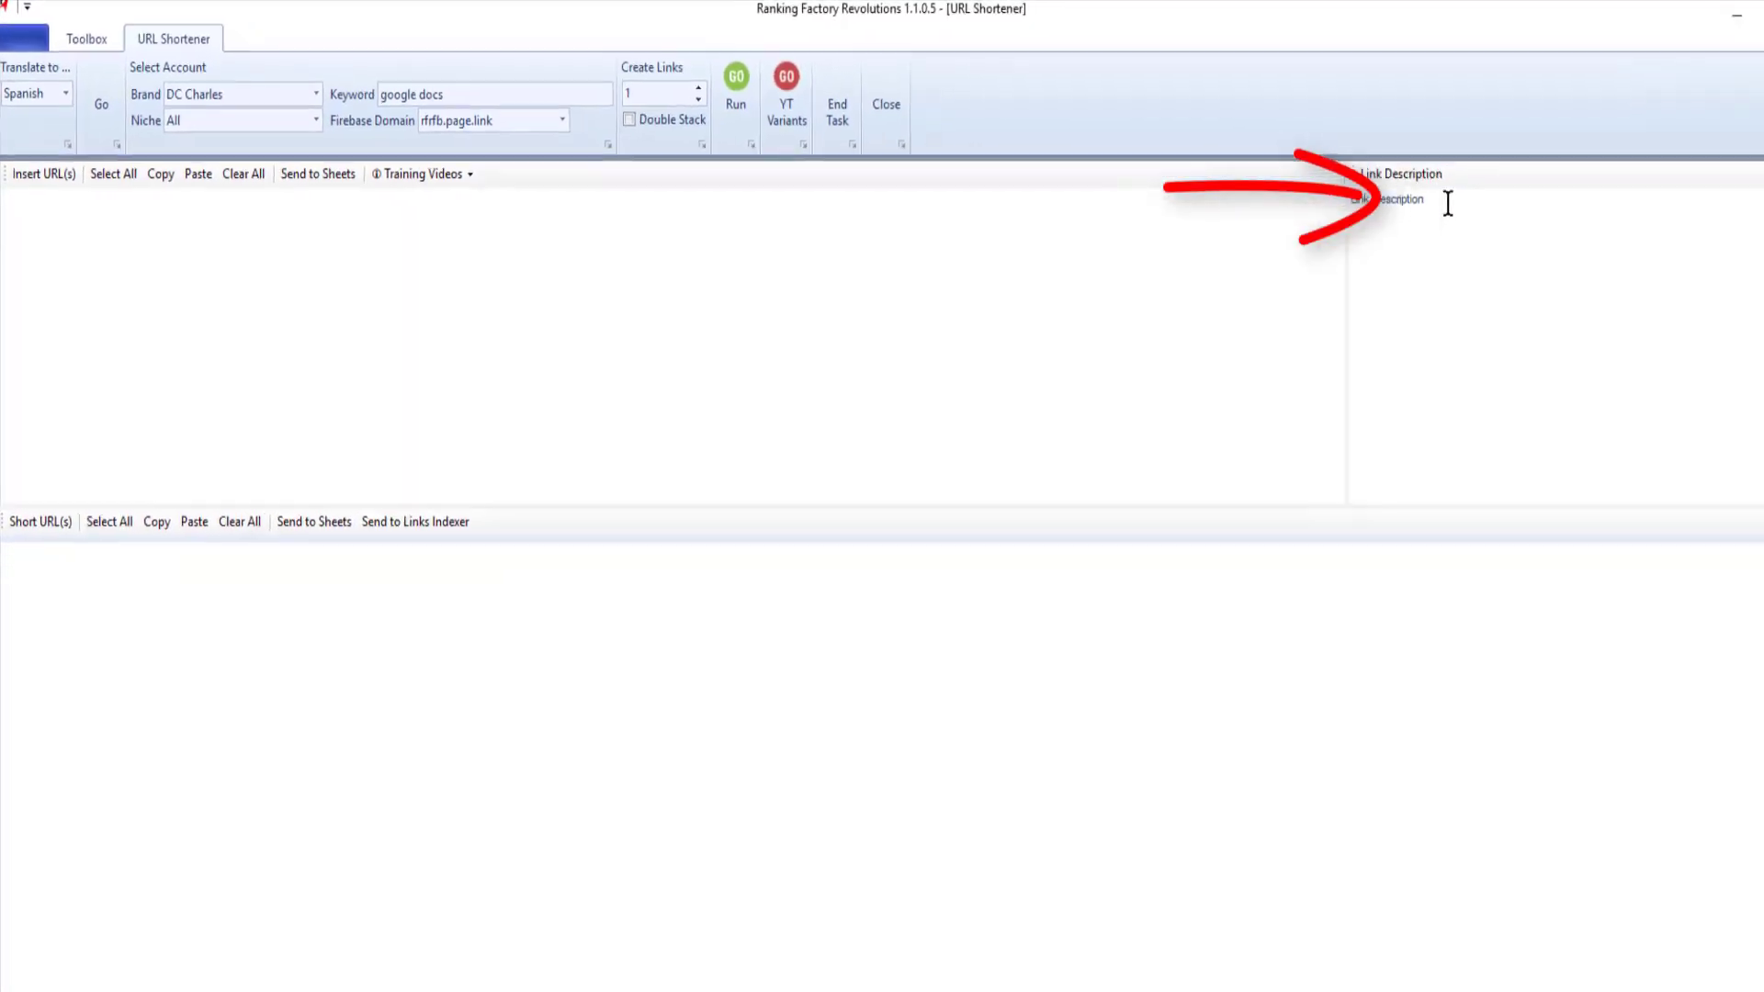
{"action": "left_click", "coordinate": [38, 212]}
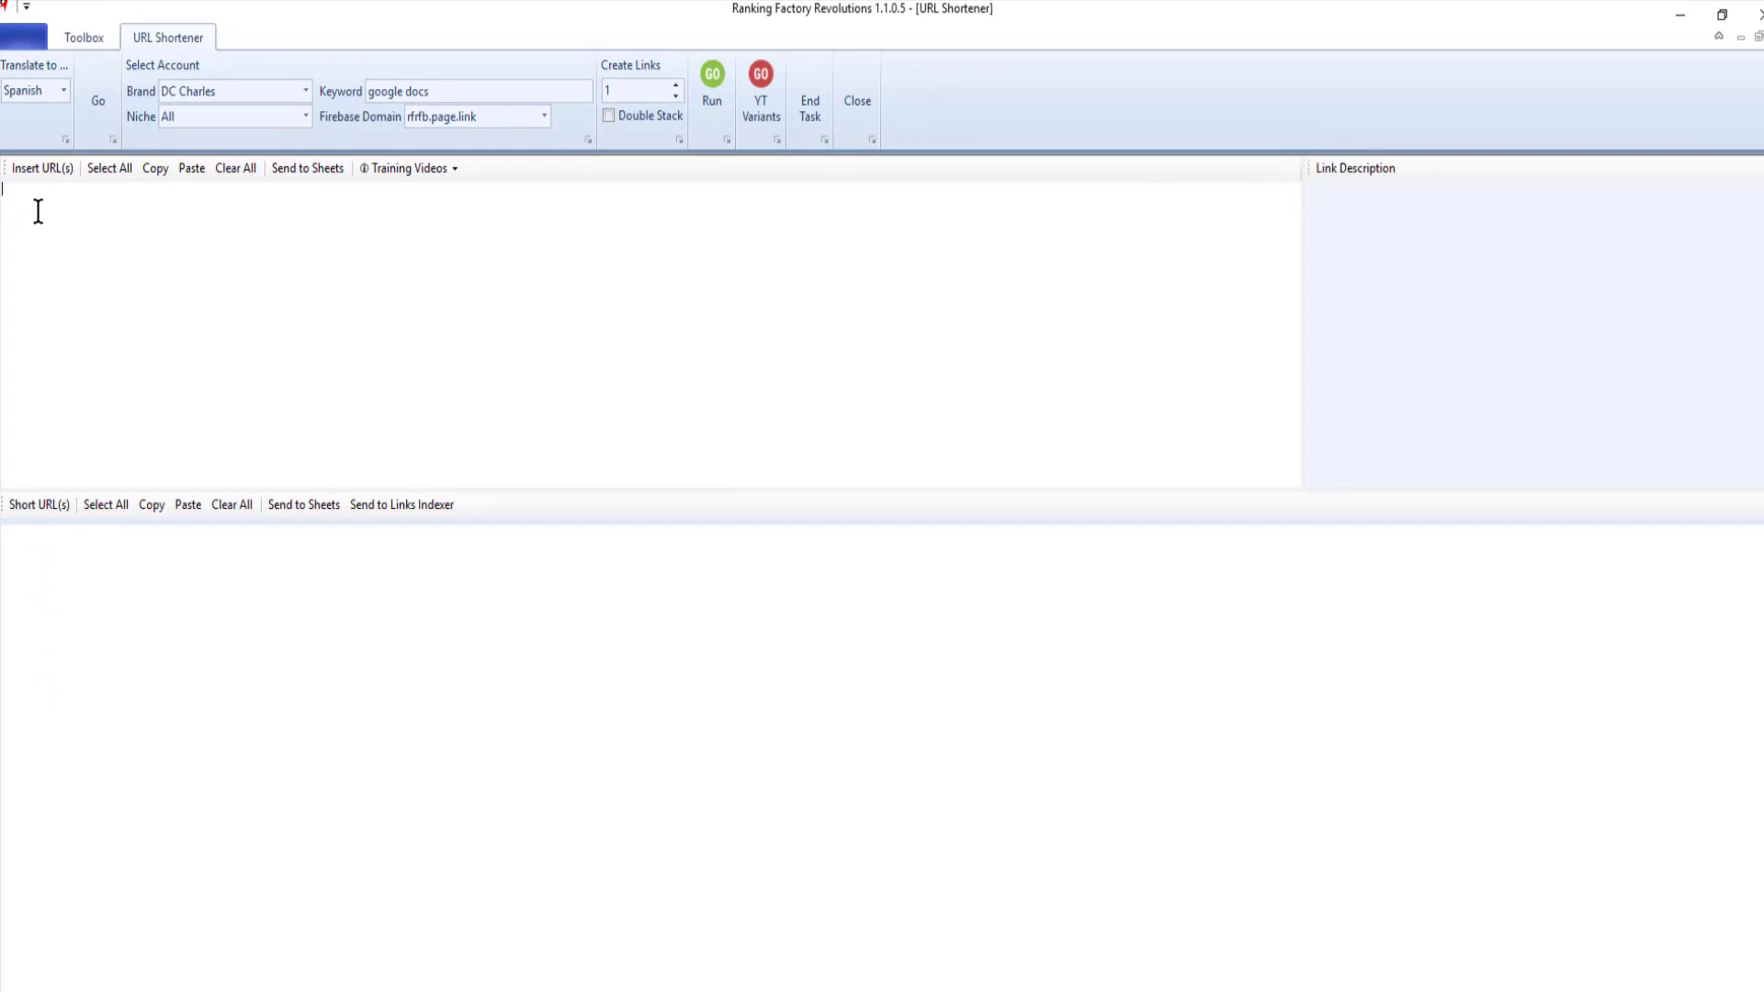
{"action": "type", "text": "https://youtu.be/ptUqucuxSBU https://youtu.be/5tQ2x9Fmspo https://youtu.be/PYoty0laLAY https://youtu.be/TDOnaGPplzk https://youtu.be/M6qUeaPXqF4 https://youtu.be/qks-3WC5JjI https://youtu.be/t0qd3vMcBDc https://youtu.be/MYE6coxJMC8"}
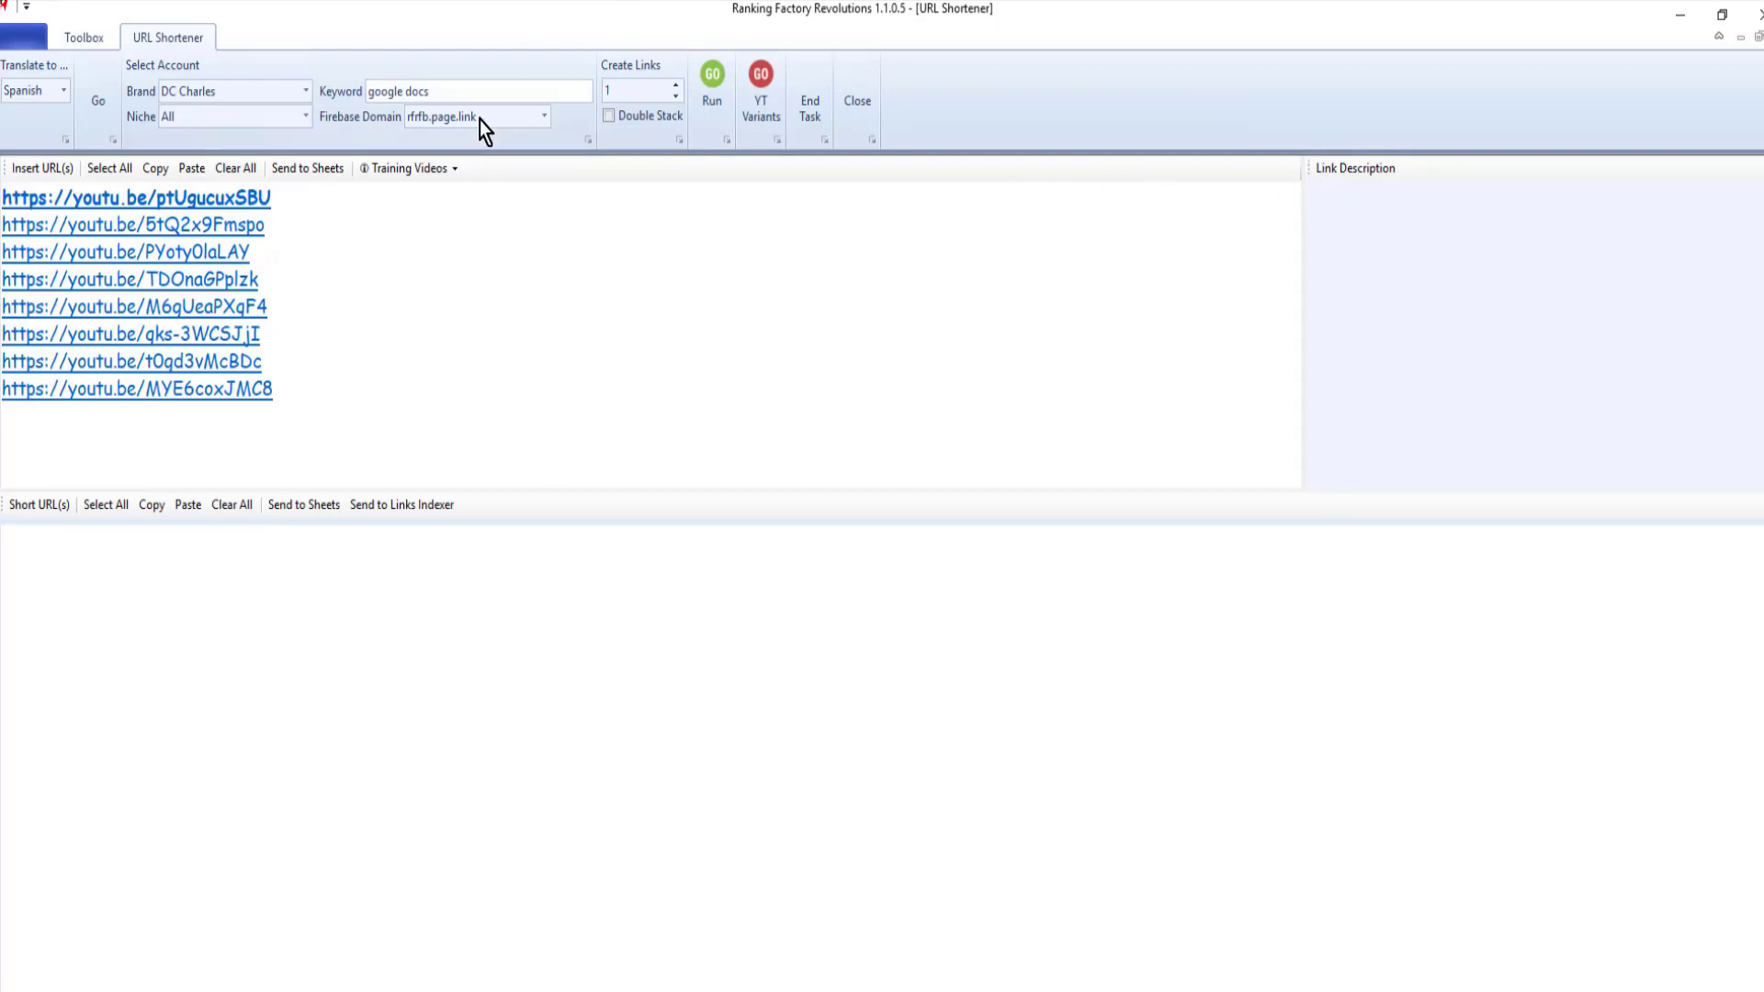
Step: Describe the links as "RFR tutorials list" with a sentence about the Ranking Factory Software tutorials playlist, and generate five short links per URL
{"action": "left_click", "coordinate": [1350, 184]}
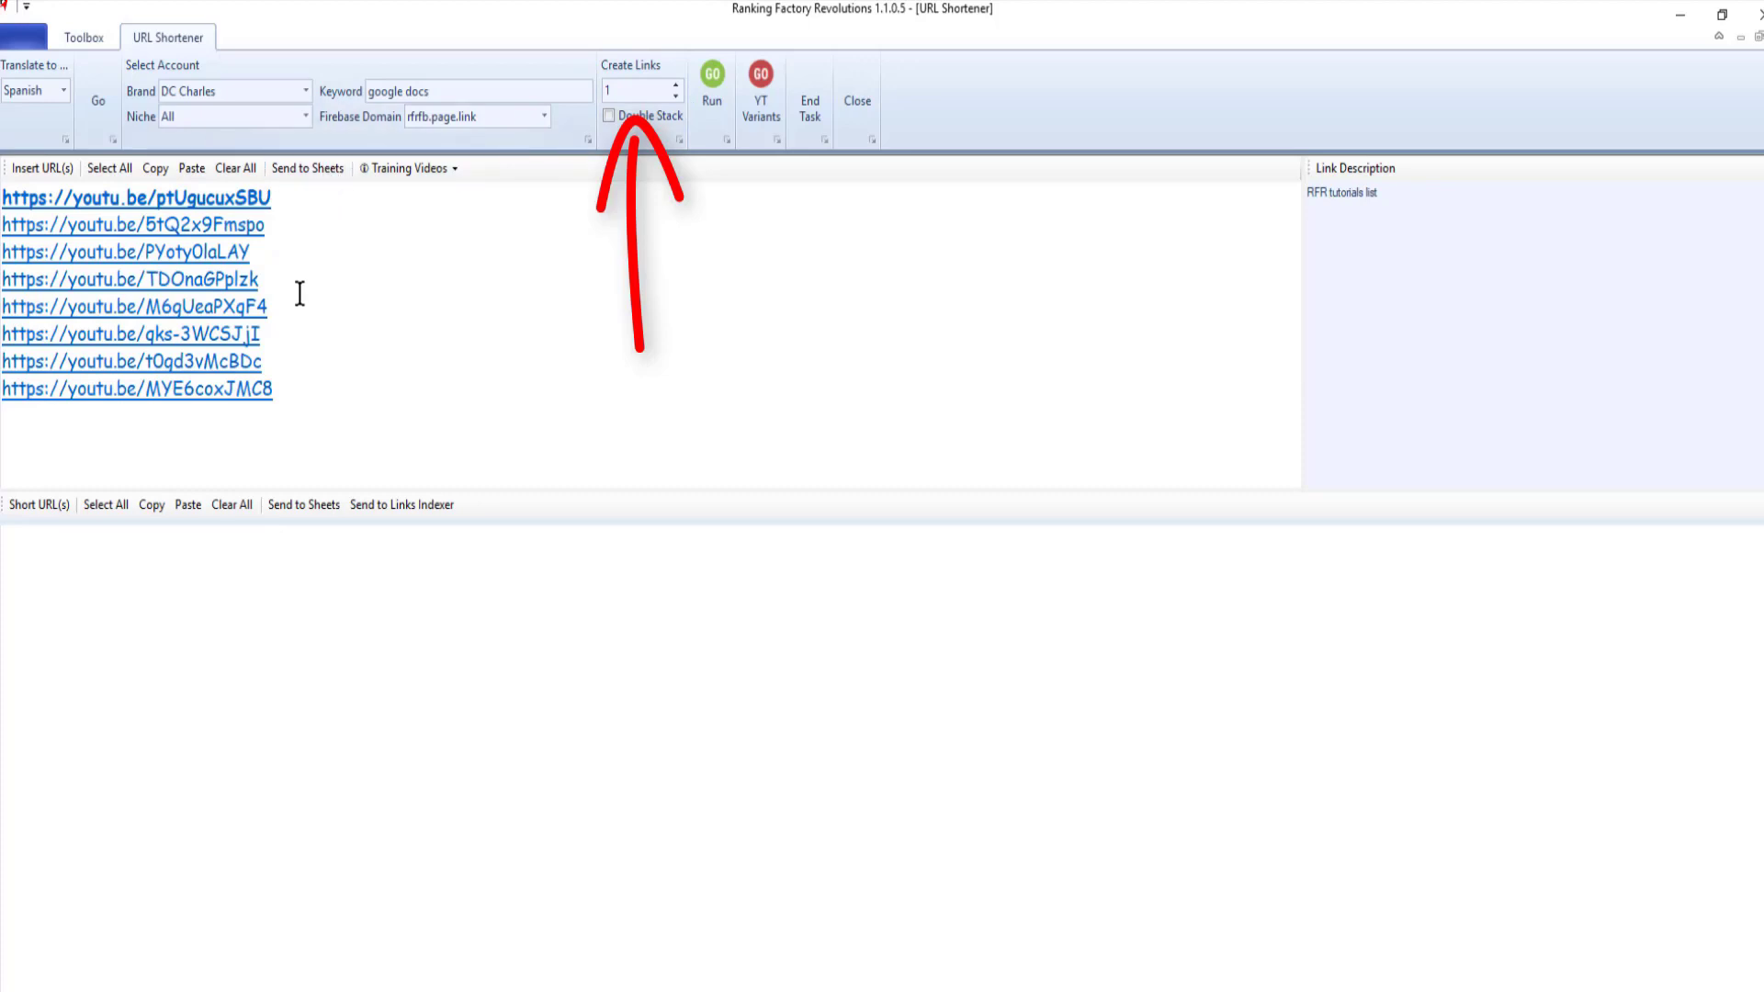
{"action": "left_click", "coordinate": [713, 77]}
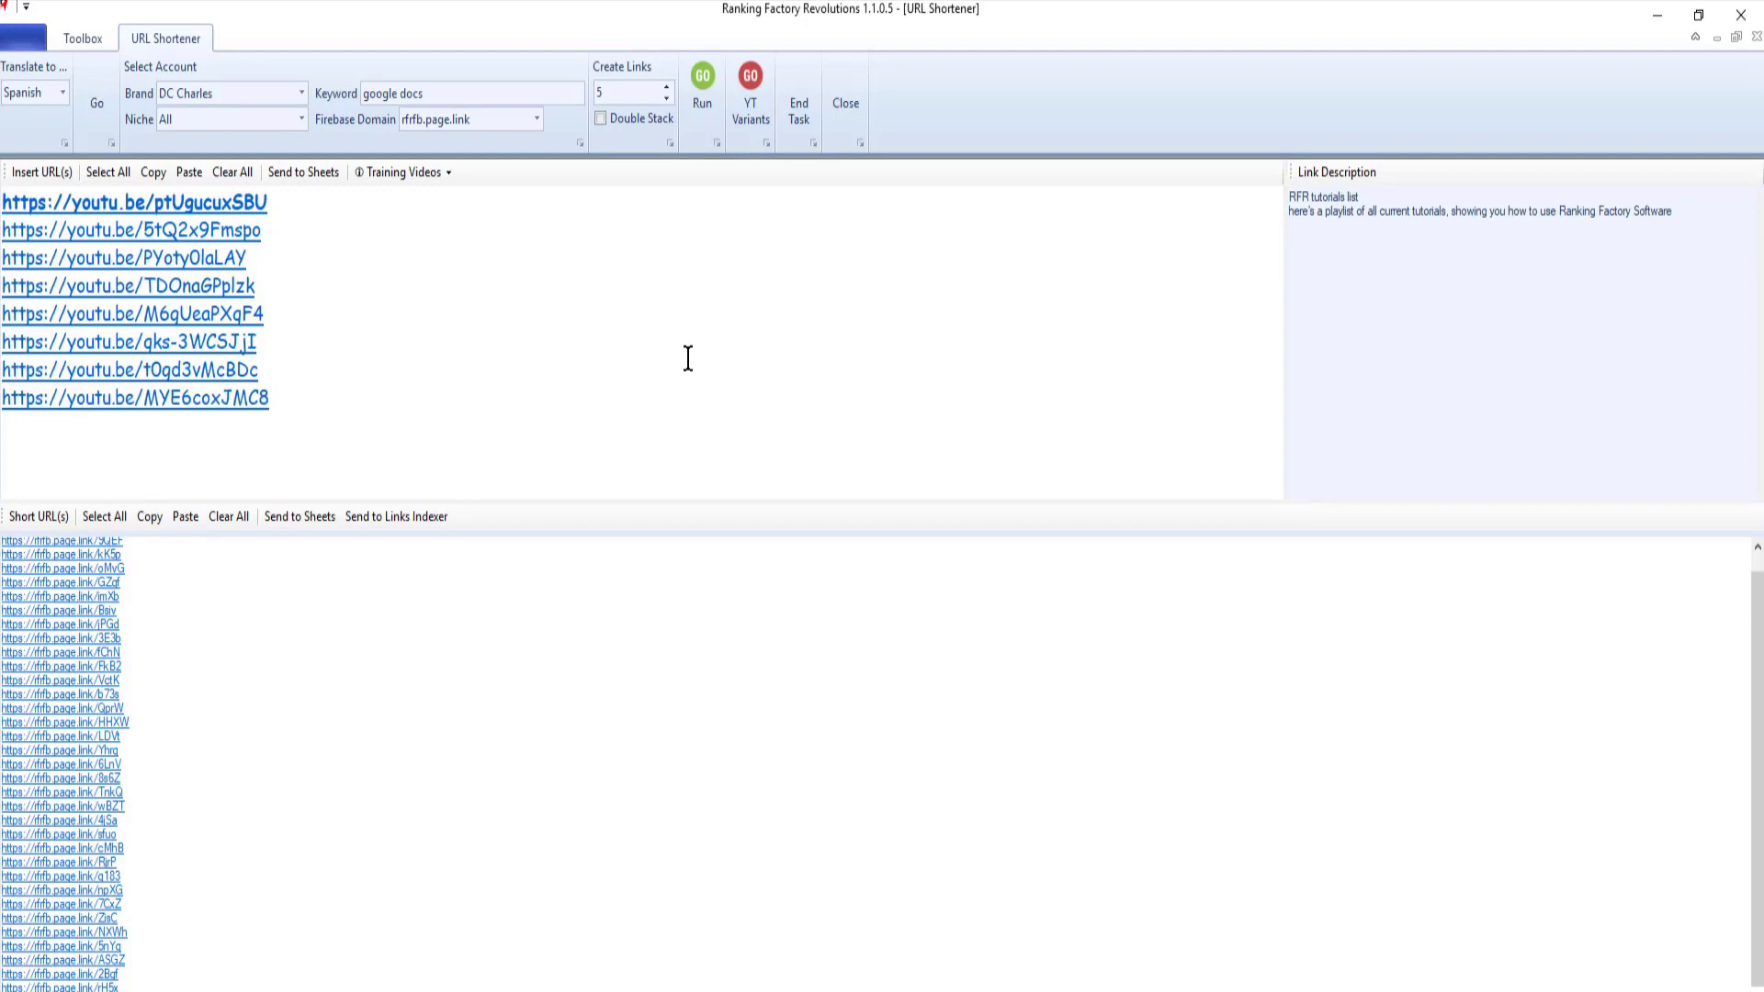
{"action": "left_click", "coordinate": [1290, 240]}
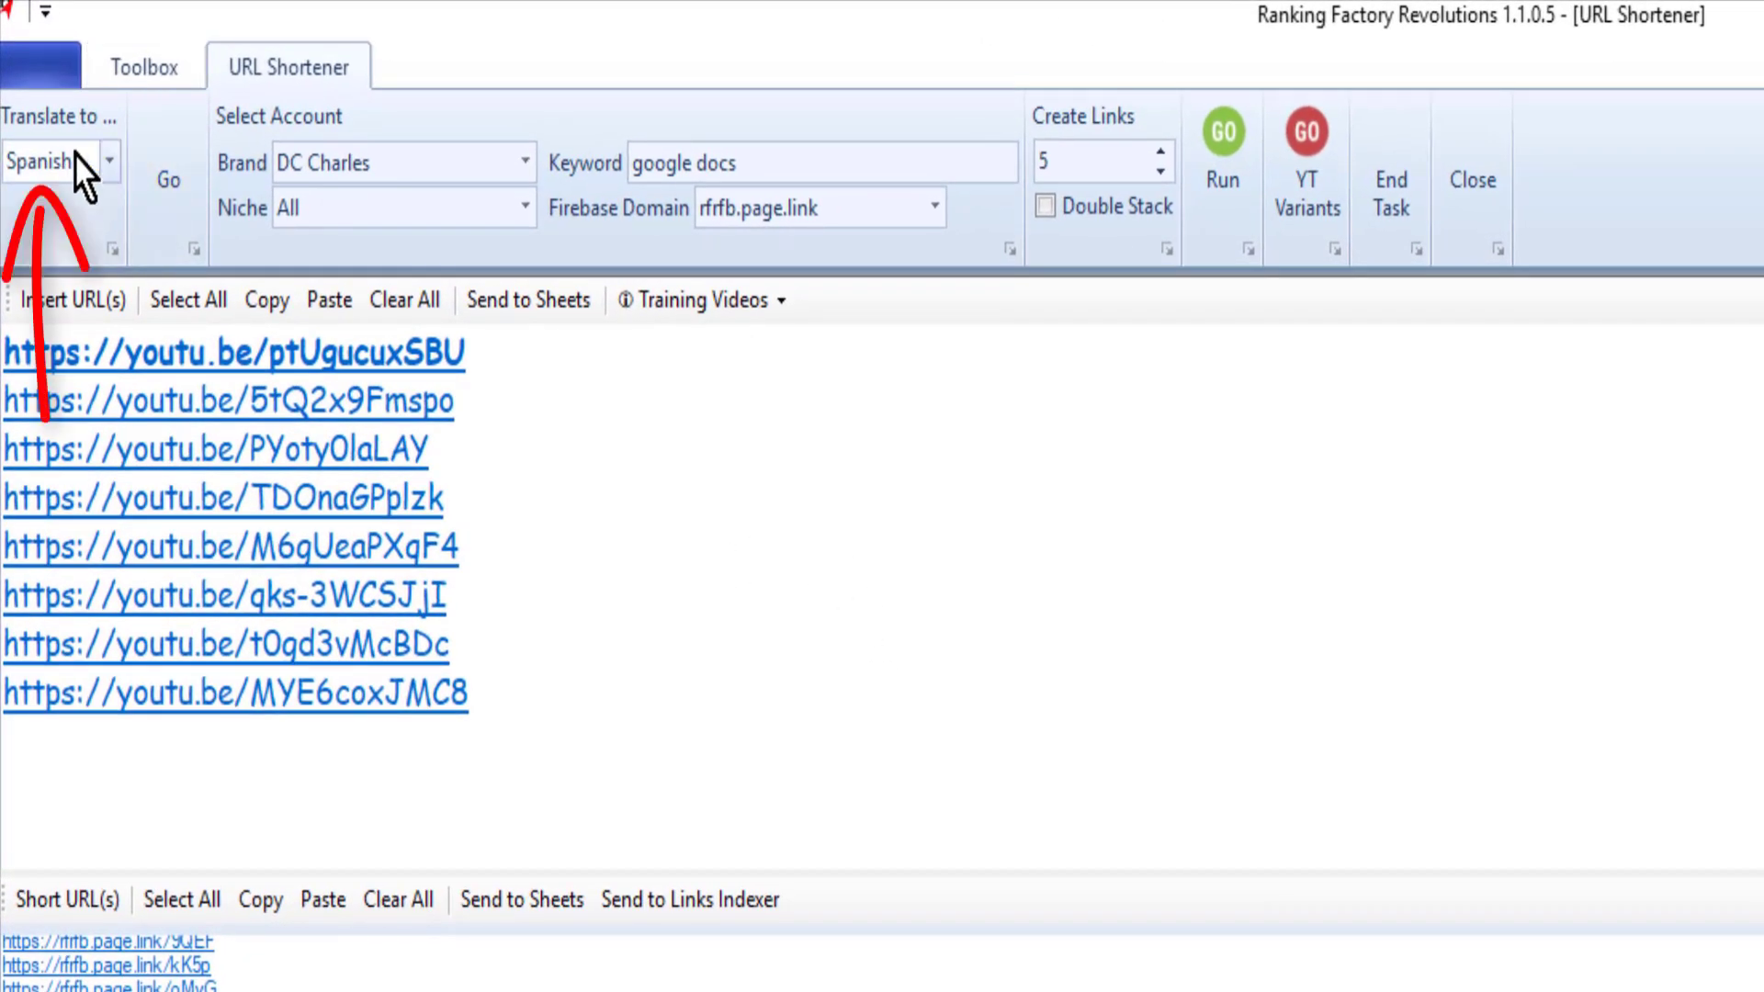
Step: Translate the link description into Spanish
{"action": "left_click", "coordinate": [105, 156]}
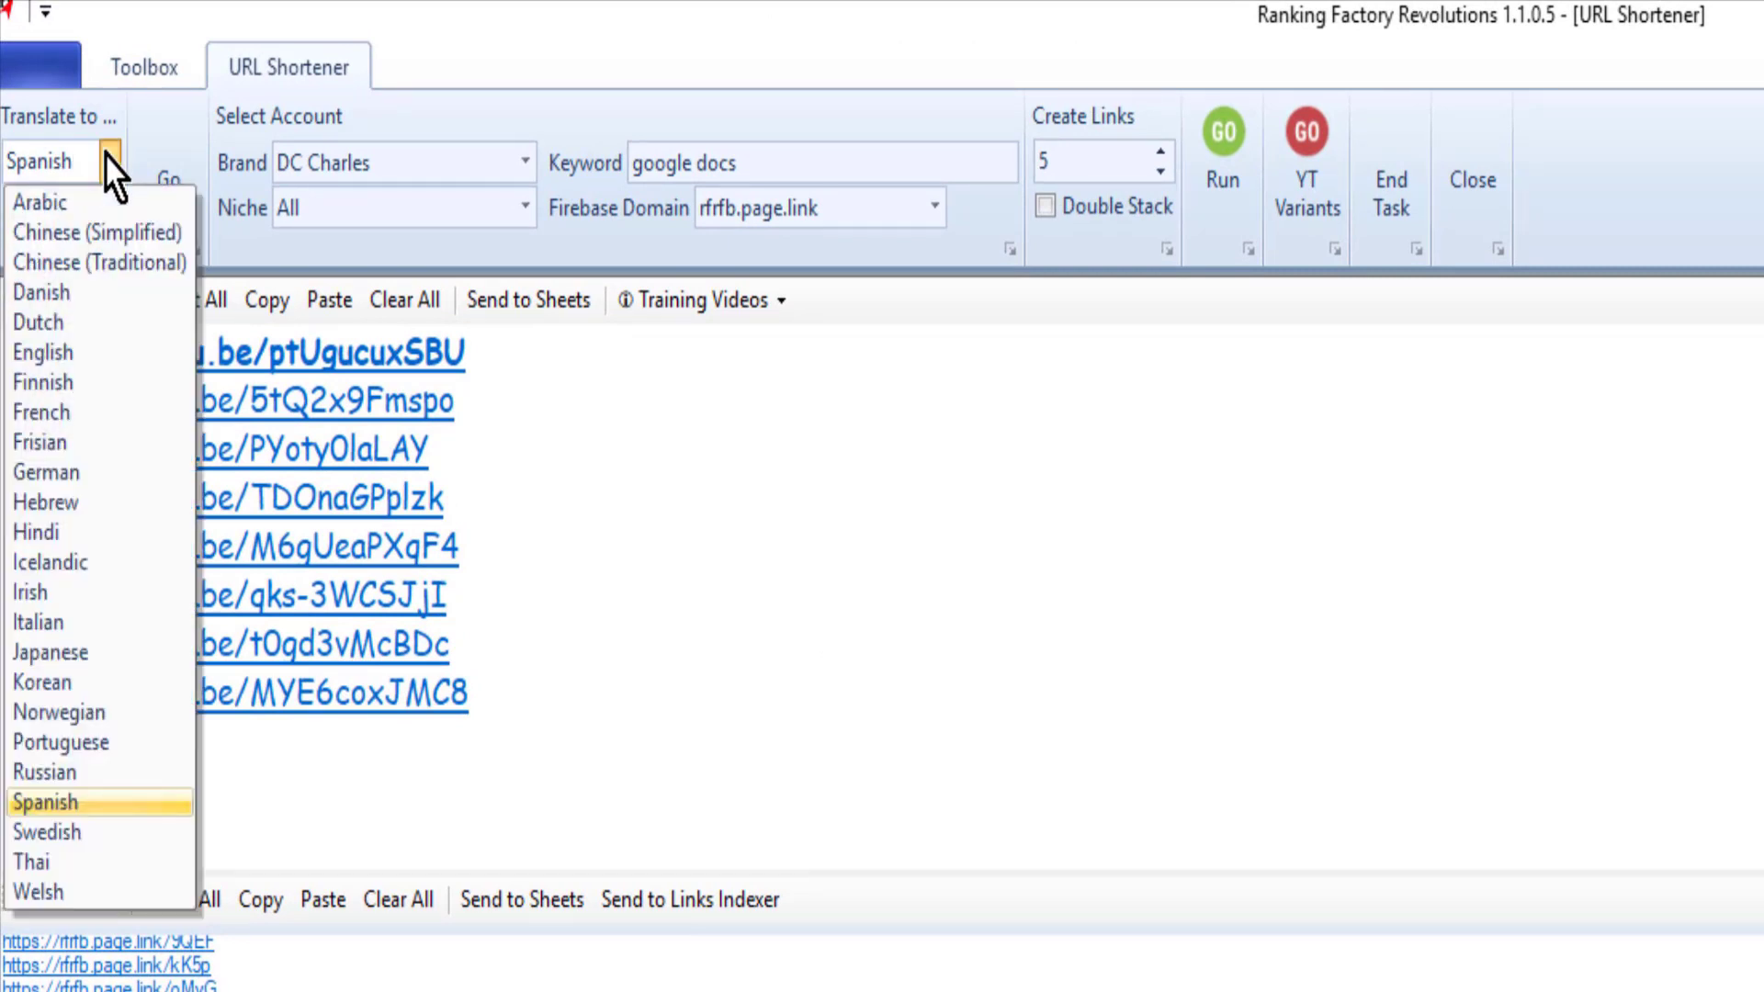
{"action": "left_click", "coordinate": [108, 164]}
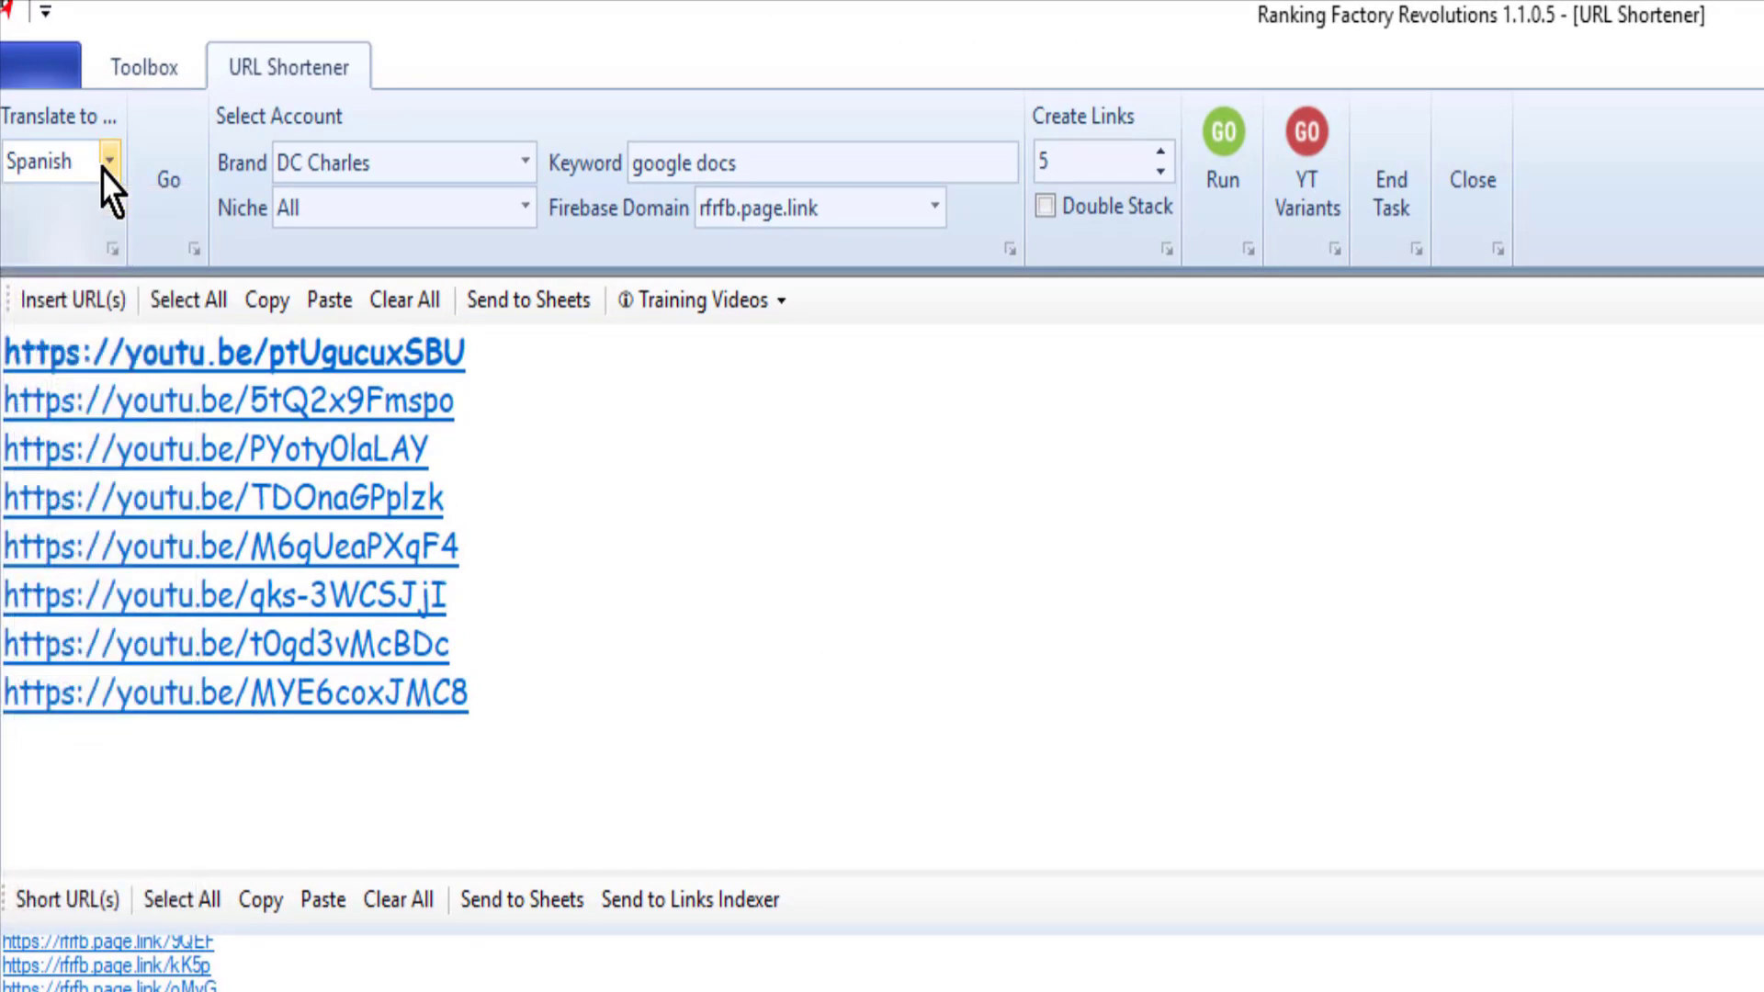
{"action": "left_click", "coordinate": [165, 189]}
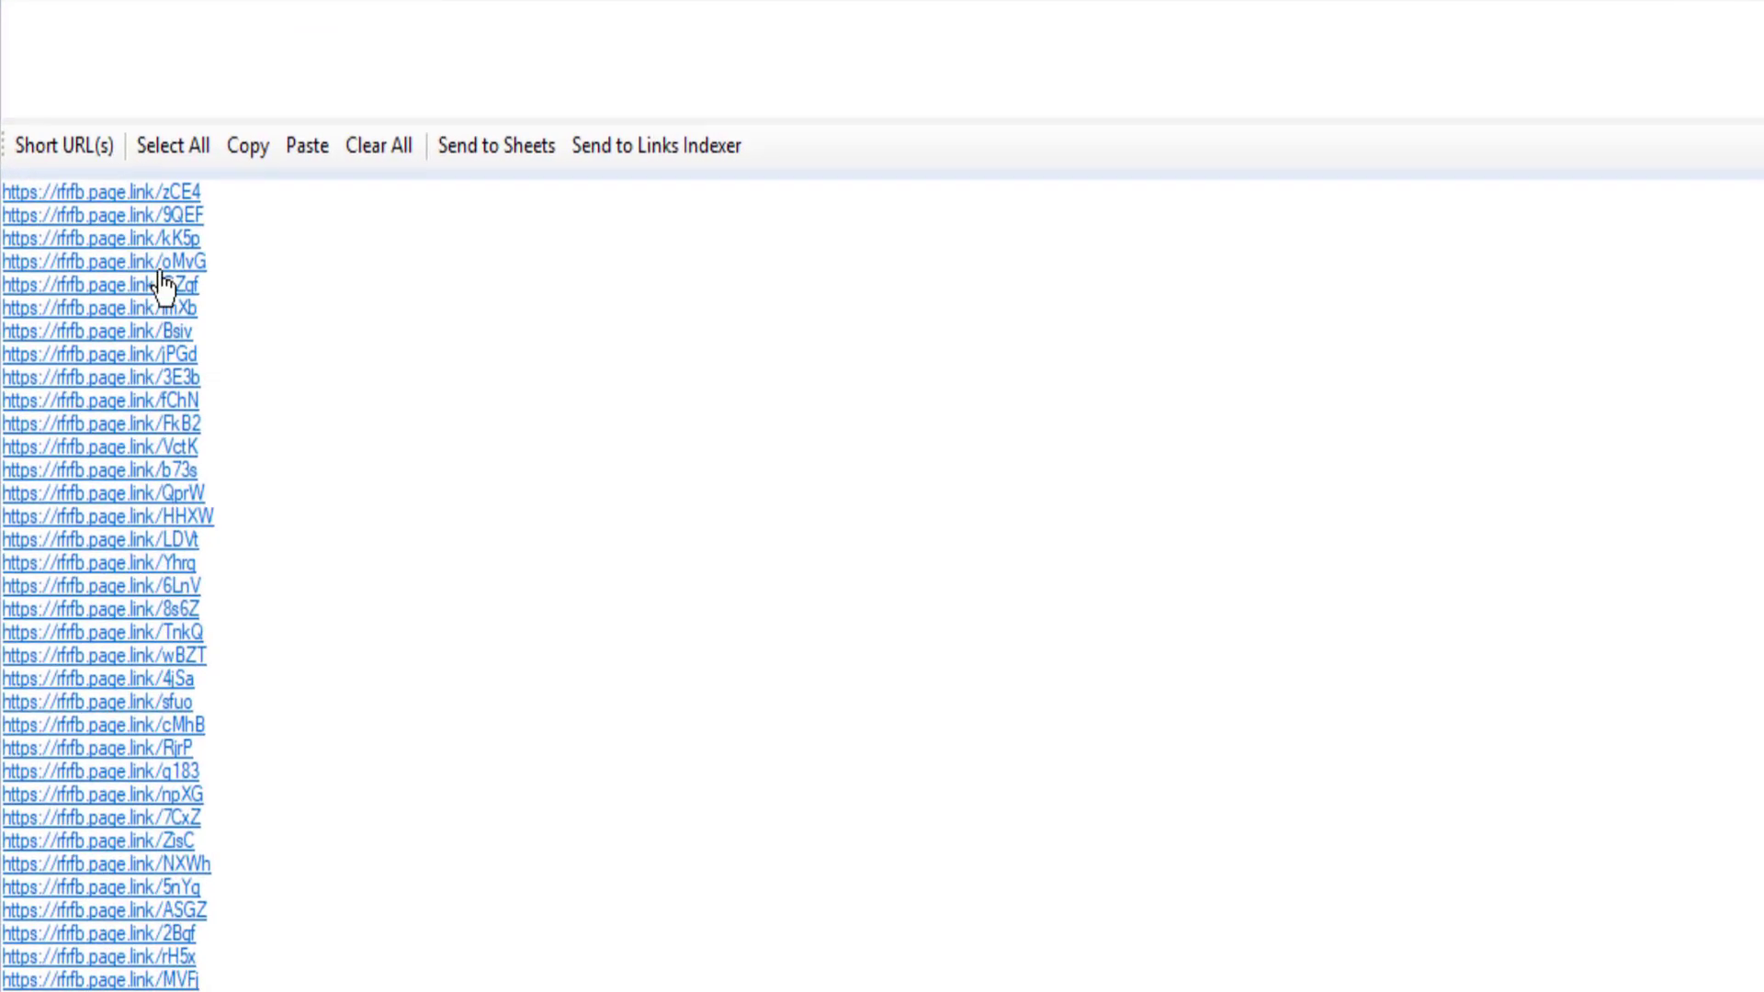
Step: Send all short URLs to Sheets with main keyword "Ranking Factory Software Tutorials" and secondary keyword "RFR Tutorials"
{"action": "left_click", "coordinate": [172, 145]}
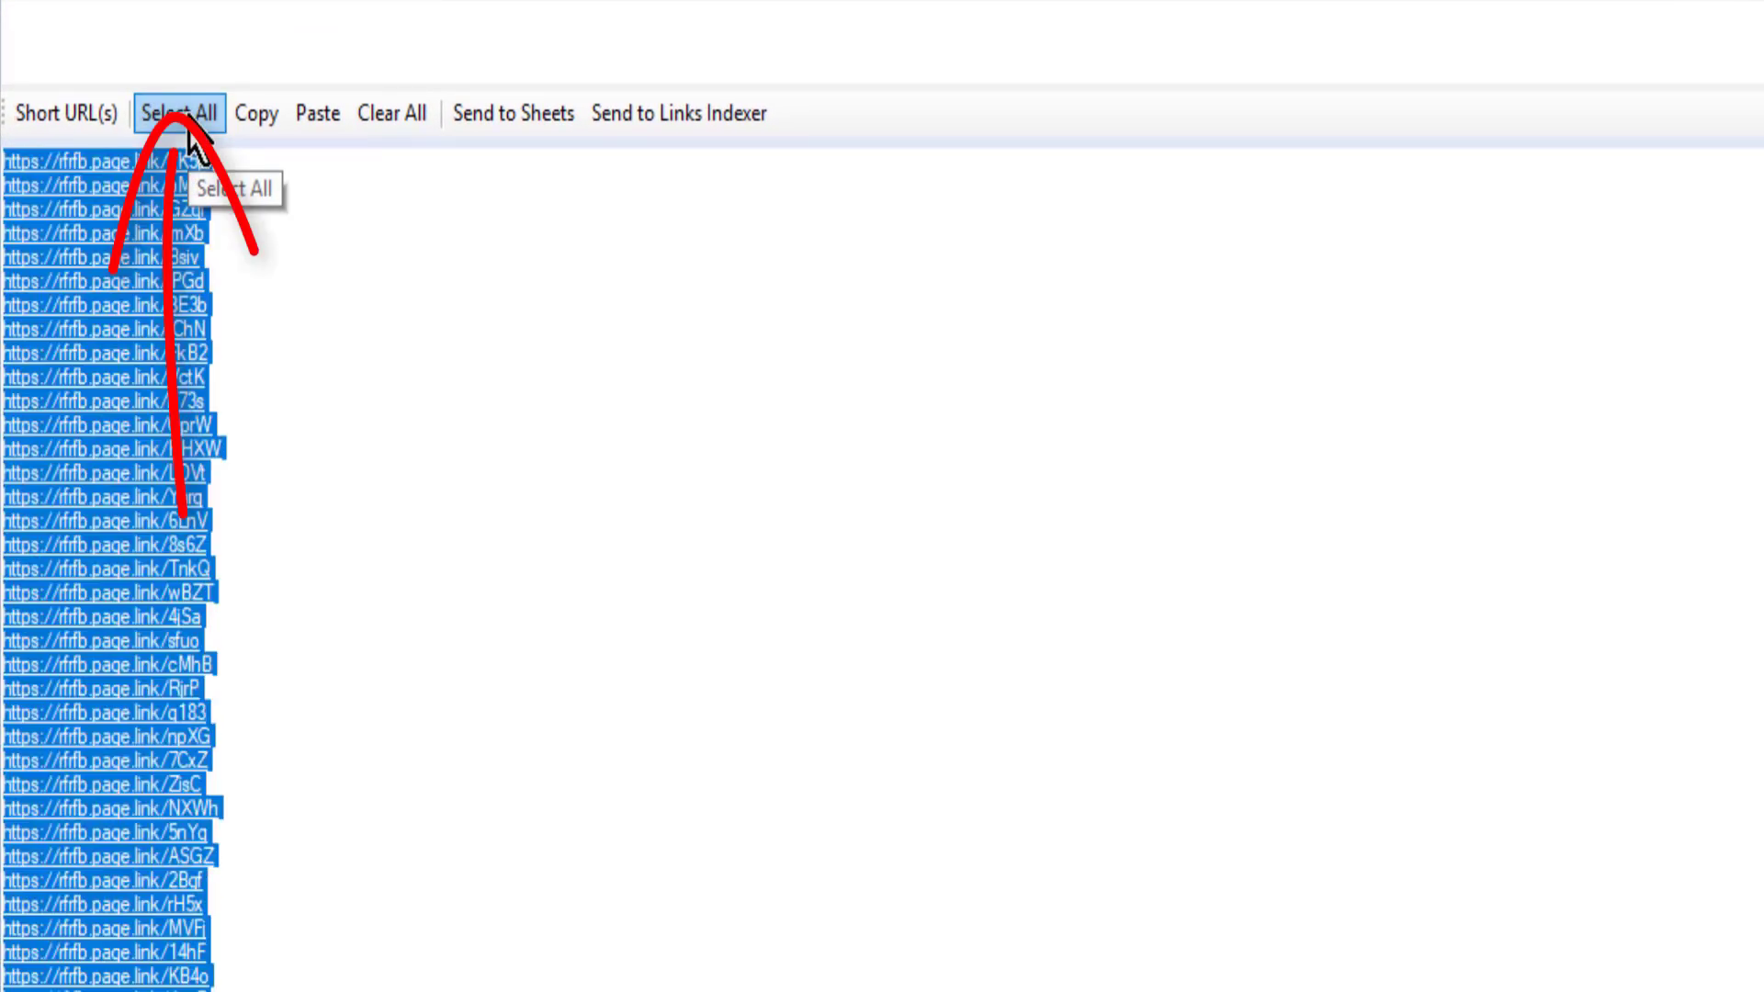
{"action": "left_click", "coordinate": [504, 141]}
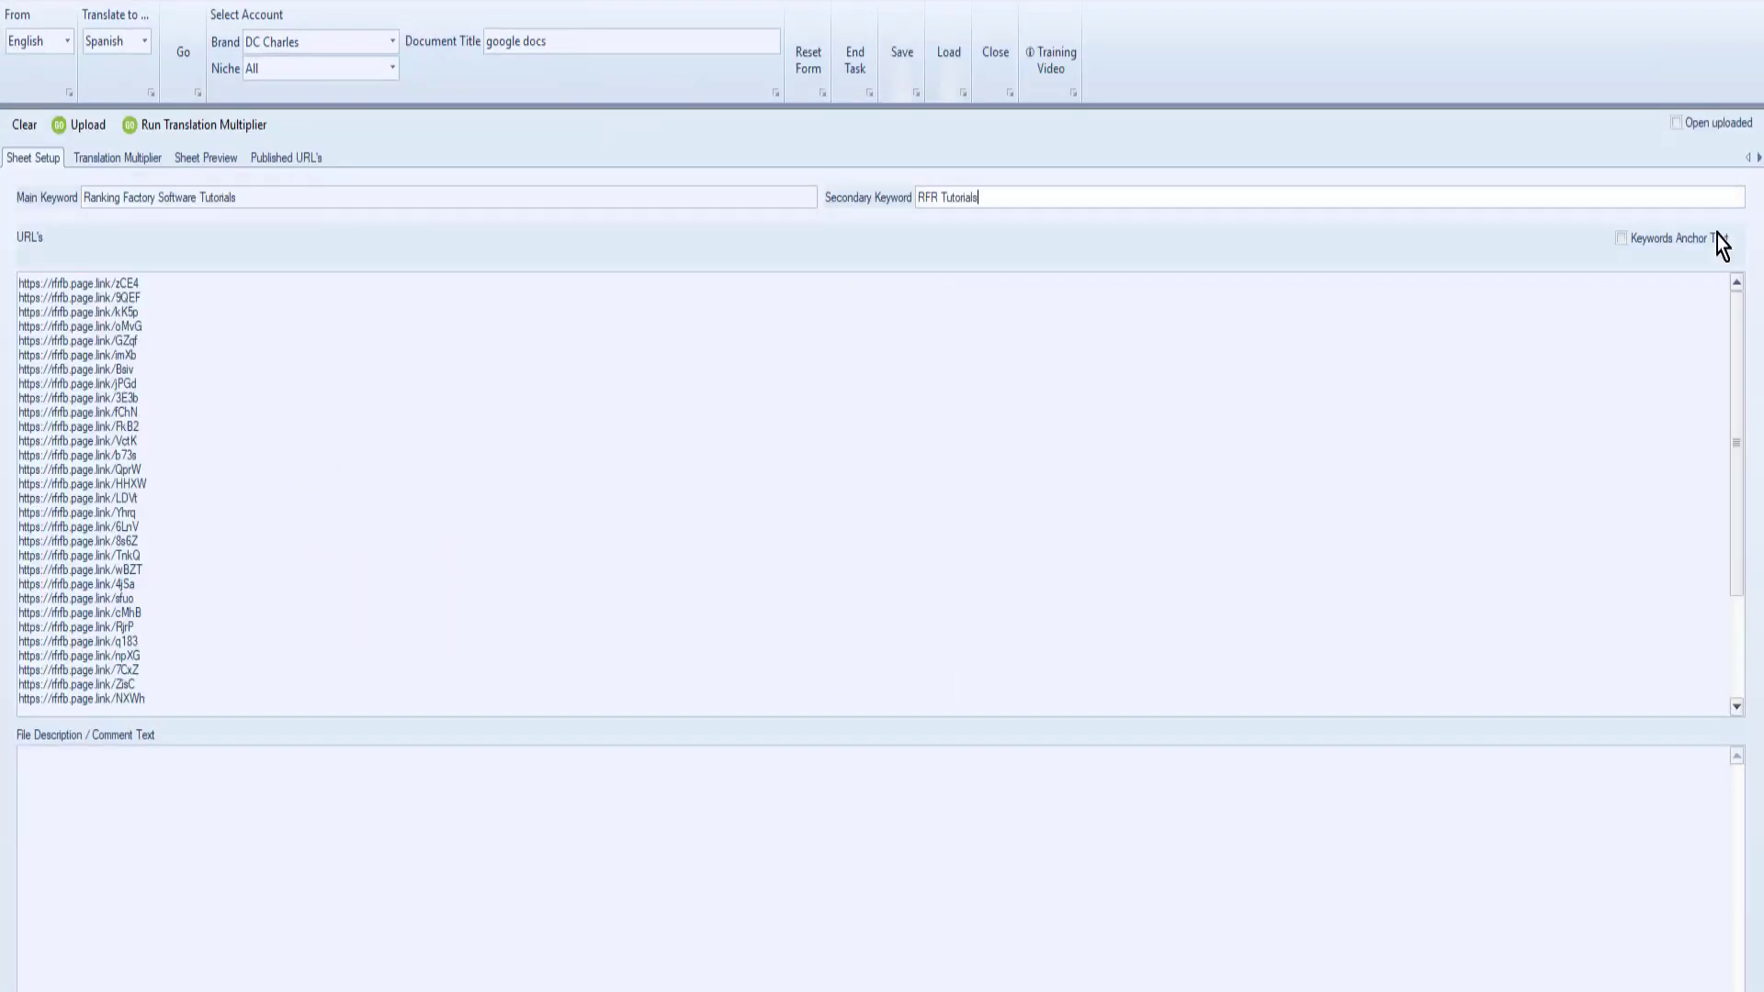
Step: Enable keywords anchor text and opening of uploaded files, and upload the sheet of short links to Google Sheets
{"action": "left_click", "coordinate": [1621, 240]}
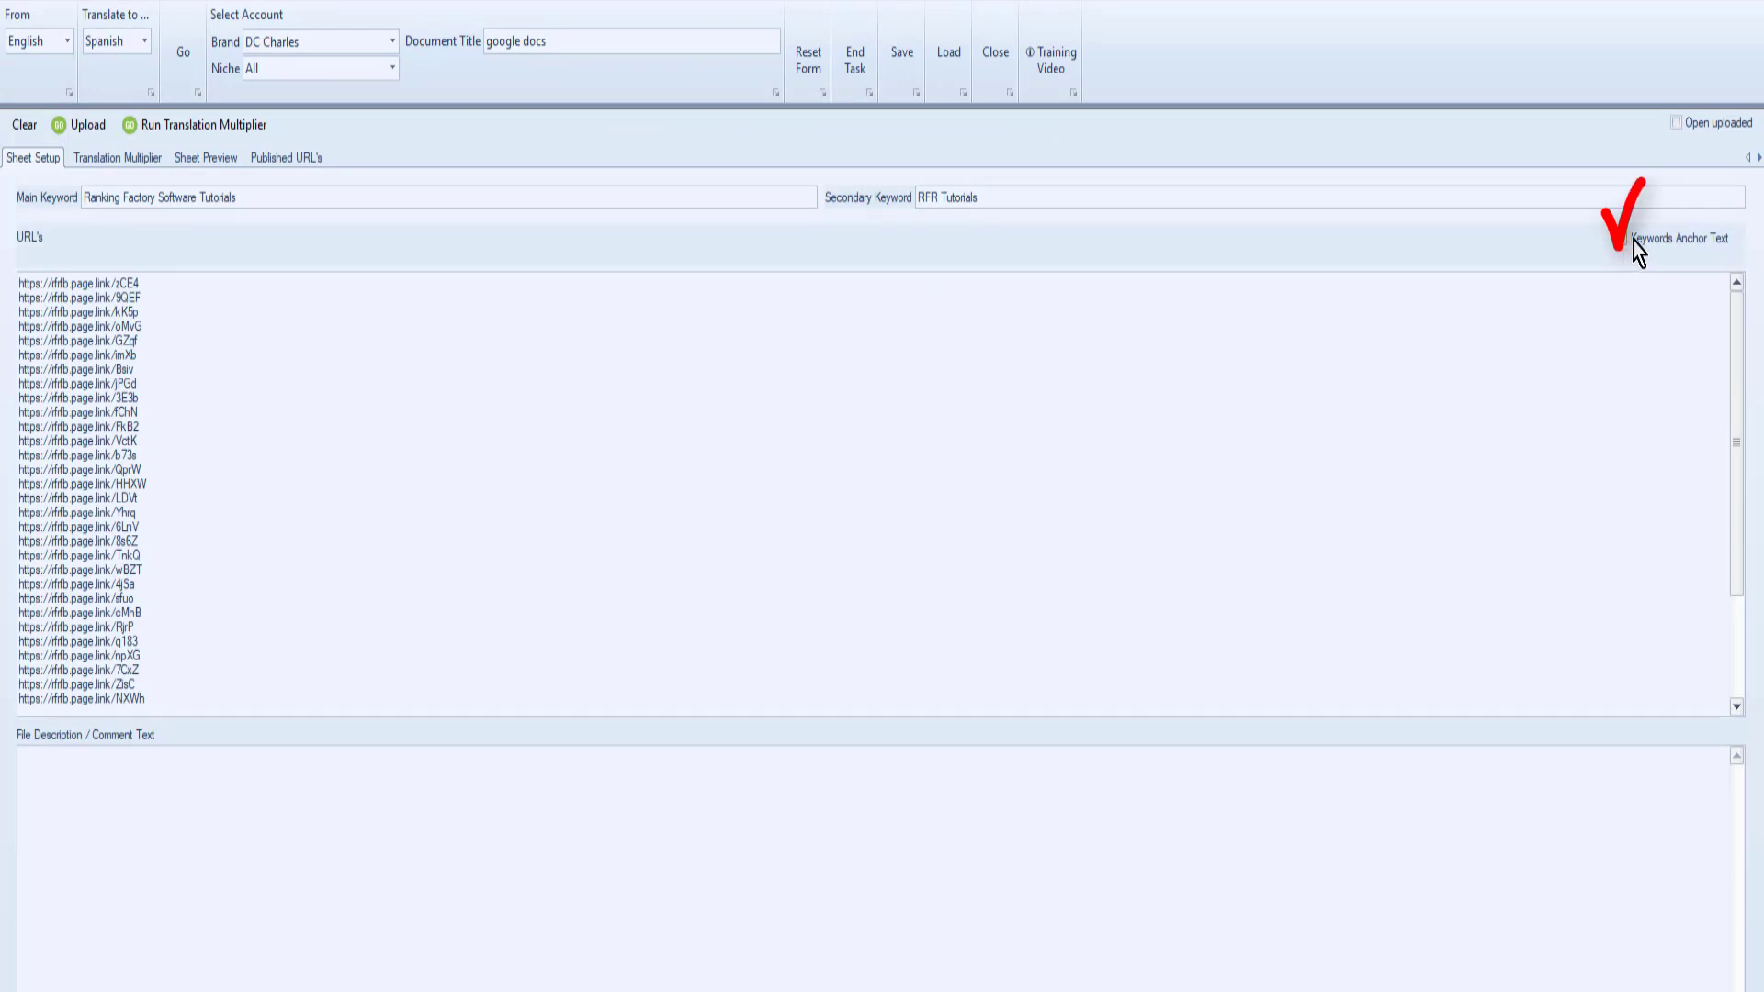
{"action": "left_click", "coordinate": [1676, 124]}
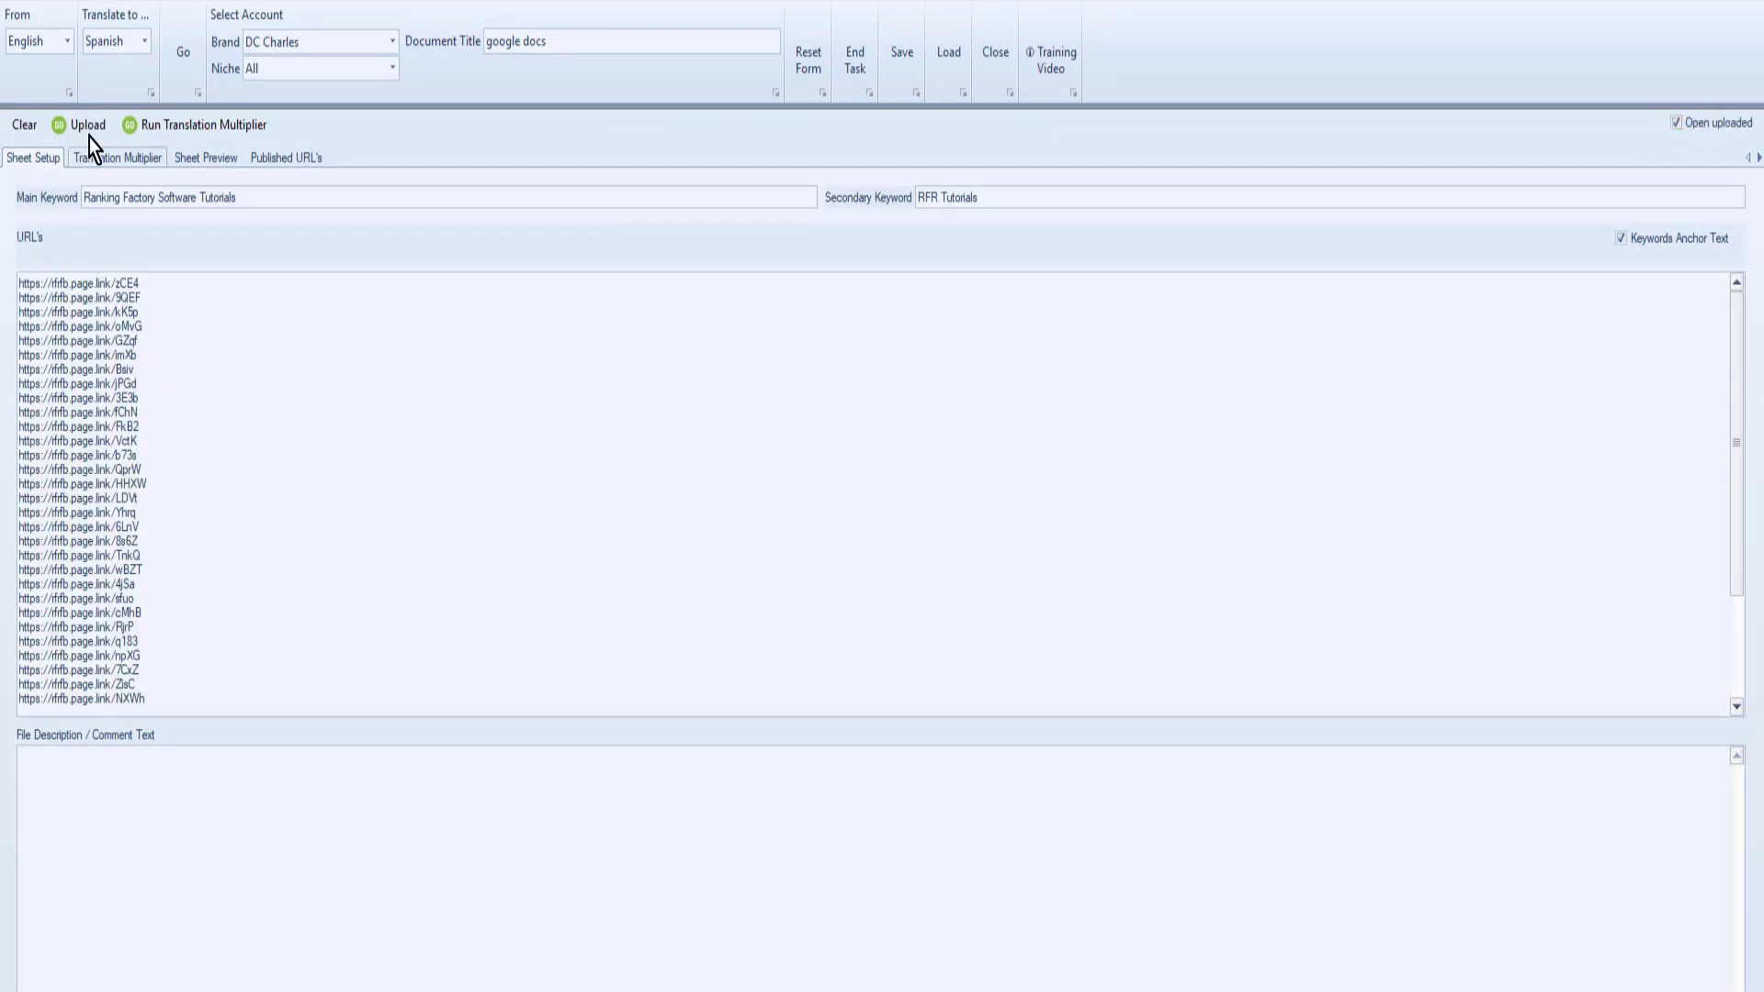
{"action": "left_click", "coordinate": [92, 131]}
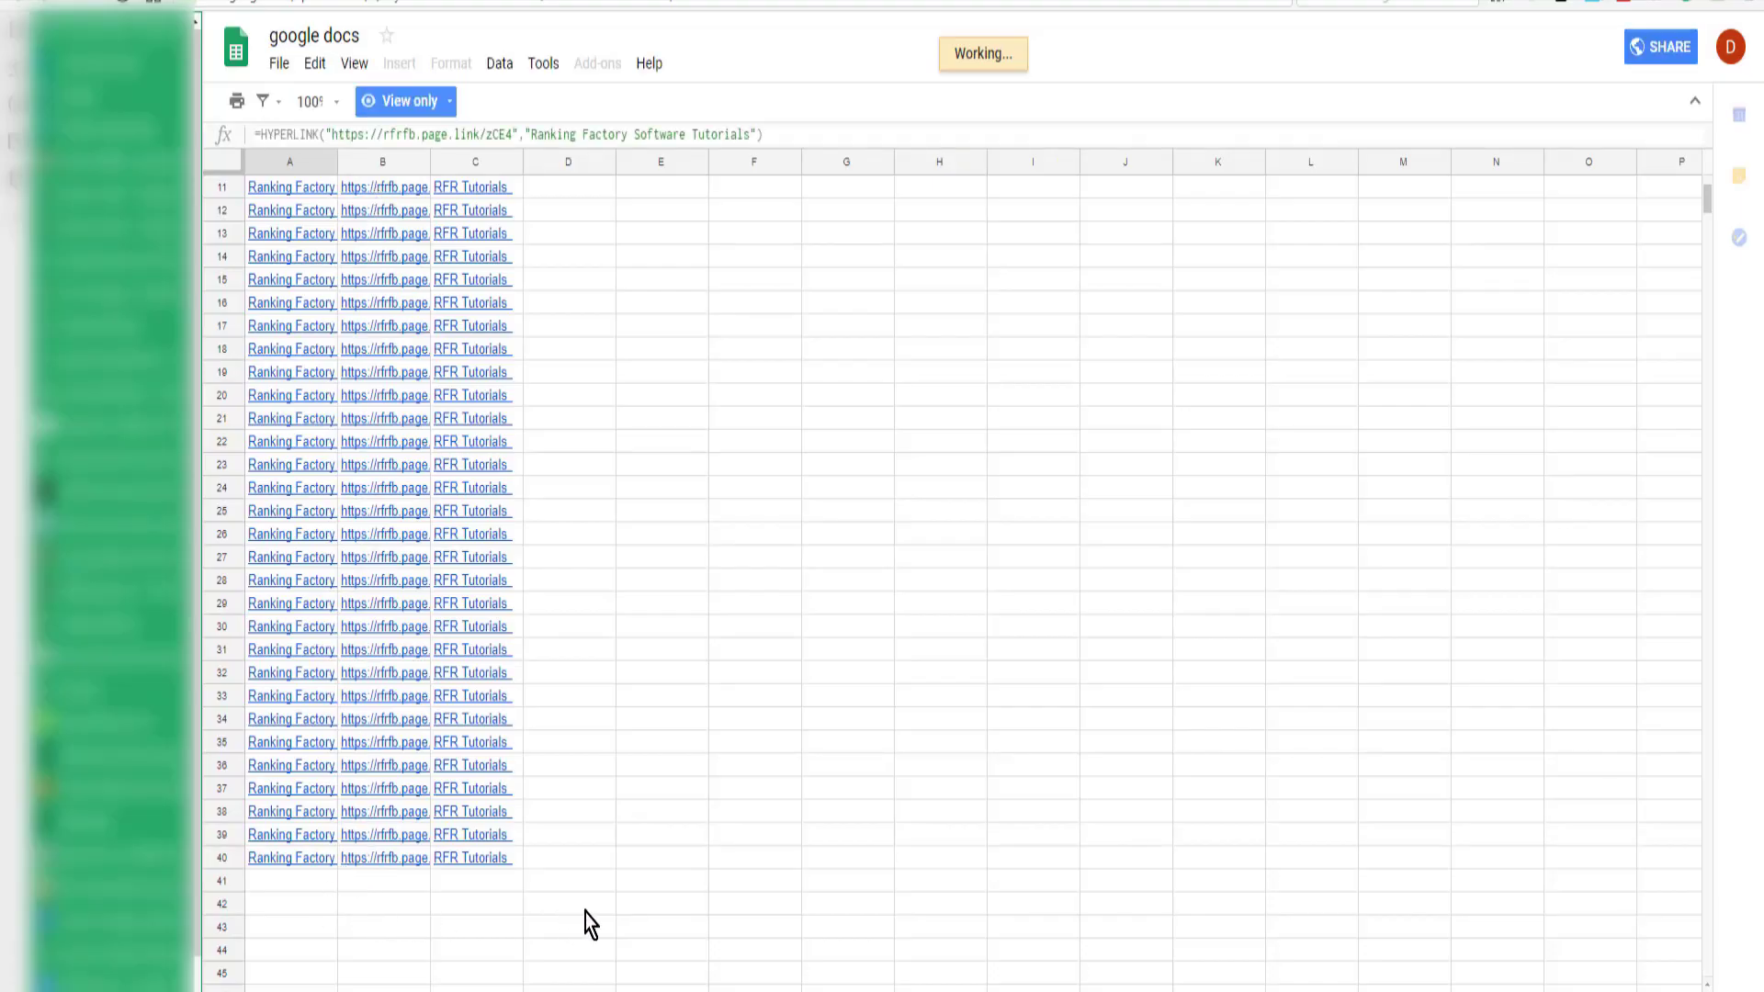
{"action": "scroll", "coordinate": [524, 684], "scroll_direction": "up", "scroll_amount": 2}
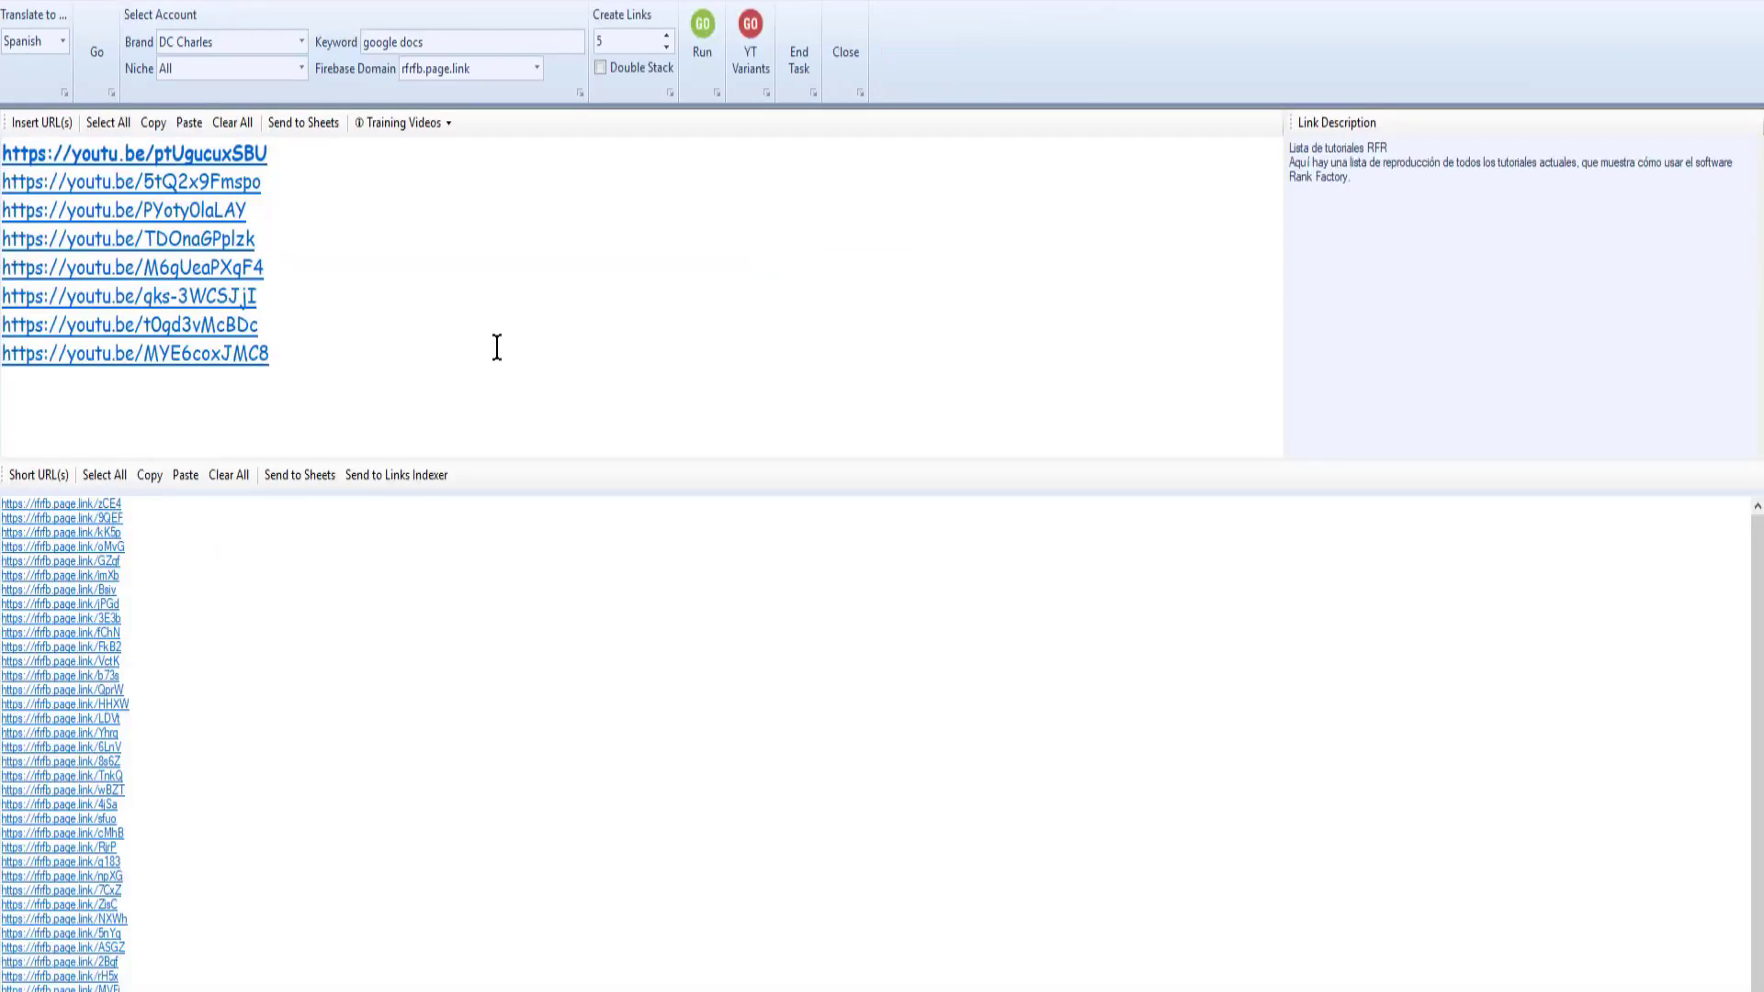
Step: Clear the short URL list and run the YT Variants generation for the inserted youtu.be links
{"action": "left_click", "coordinate": [751, 33]}
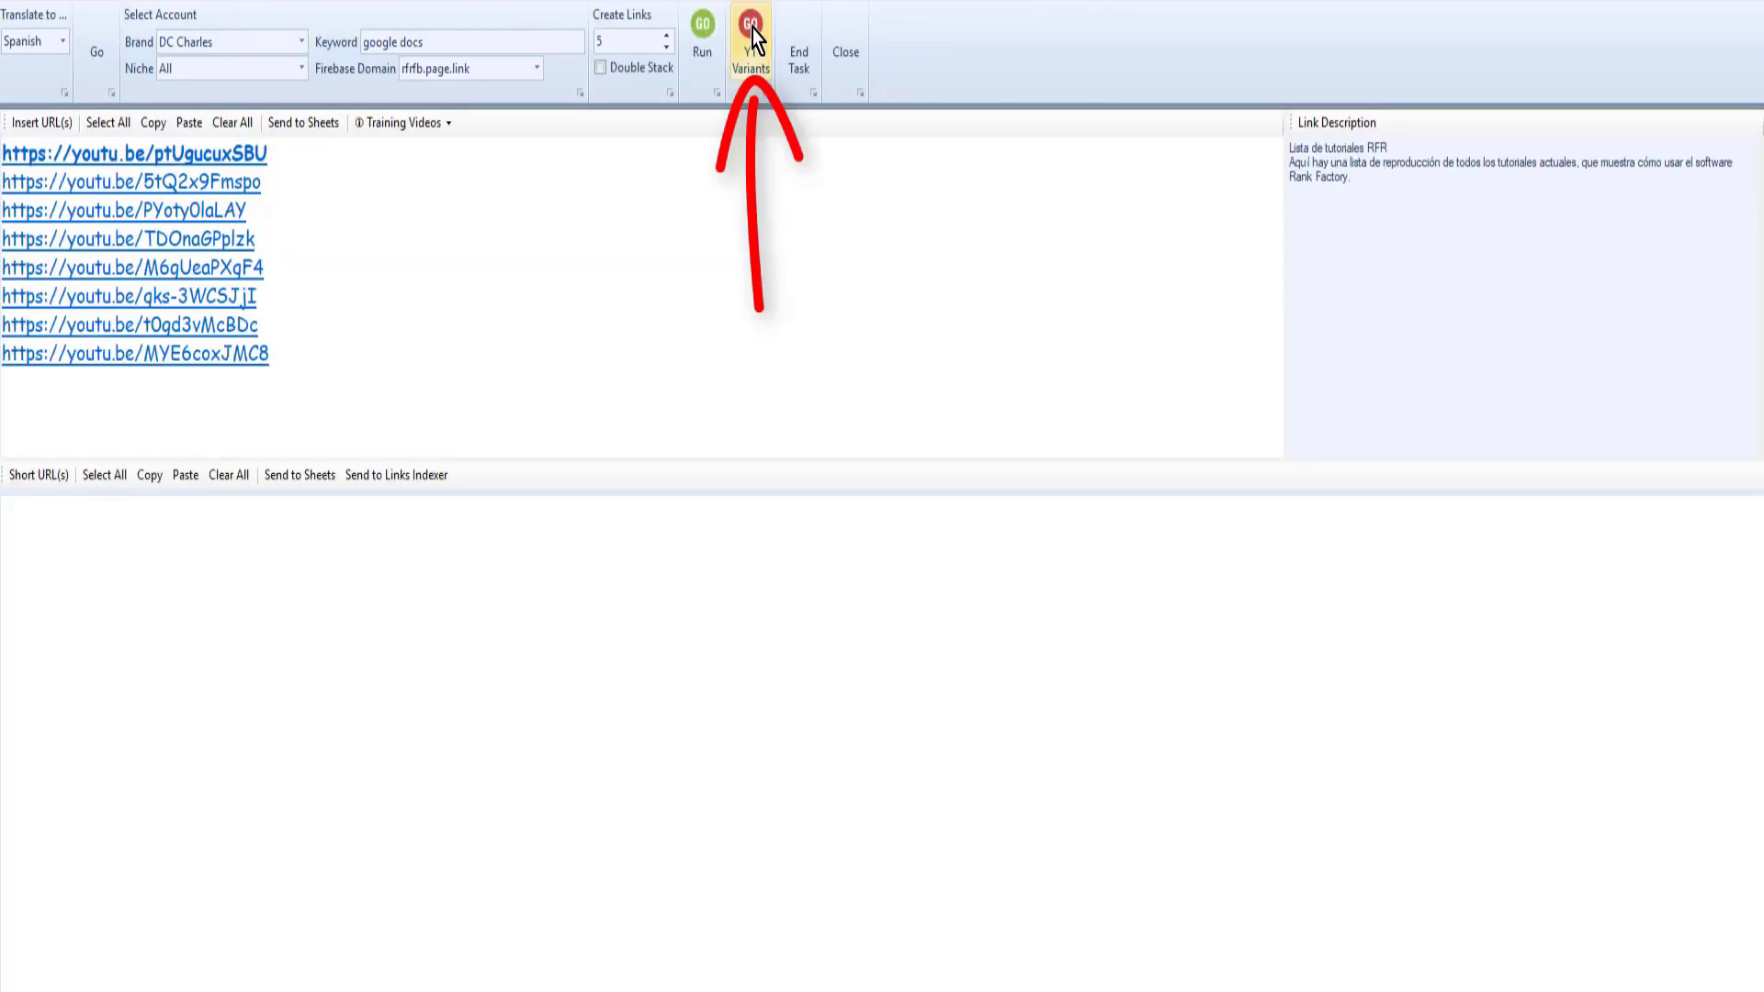